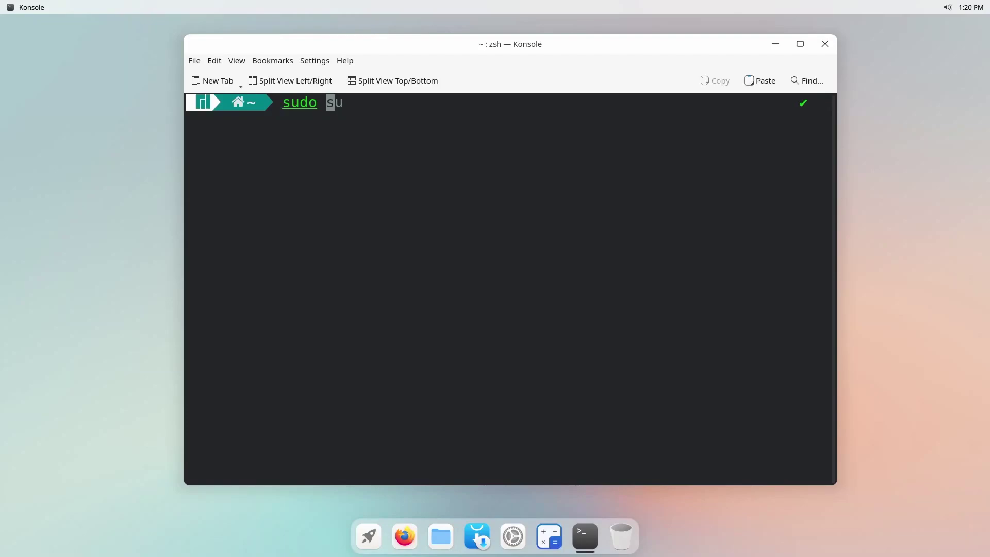
# Step: Launch Konsole from the full-screen app launcher to get a home-directory zsh prompt
pyautogui.write('pacma')
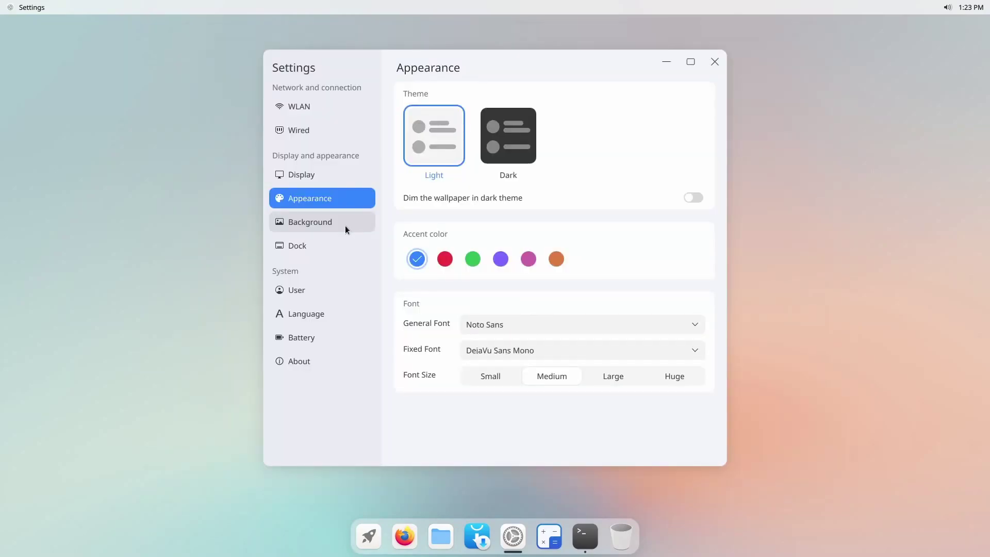
pyautogui.click(345, 225)
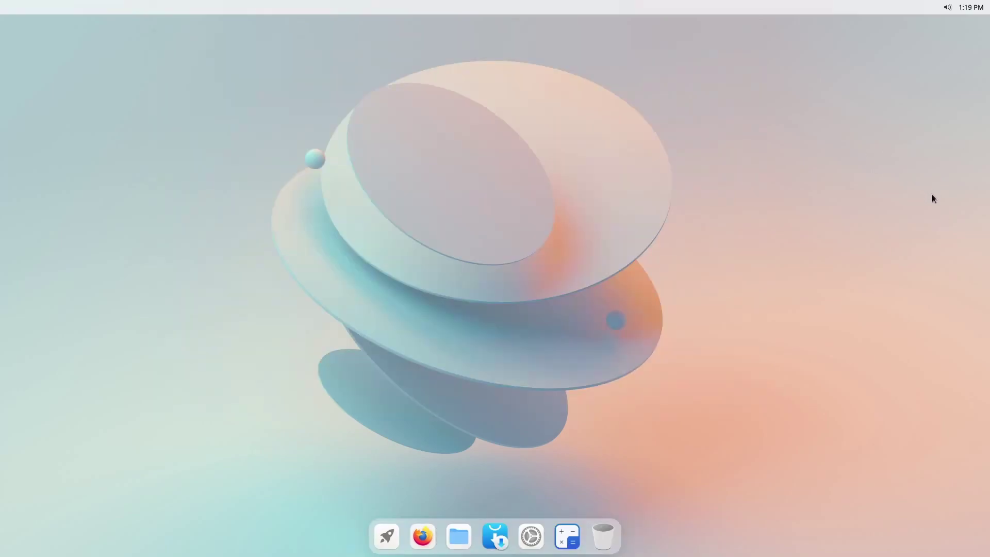
pyautogui.click(394, 537)
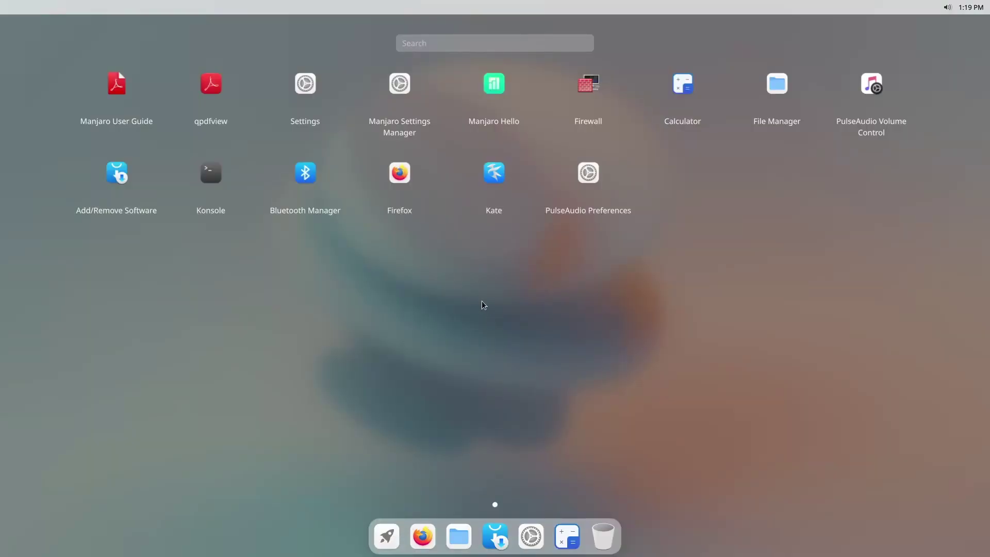
pyautogui.click(211, 174)
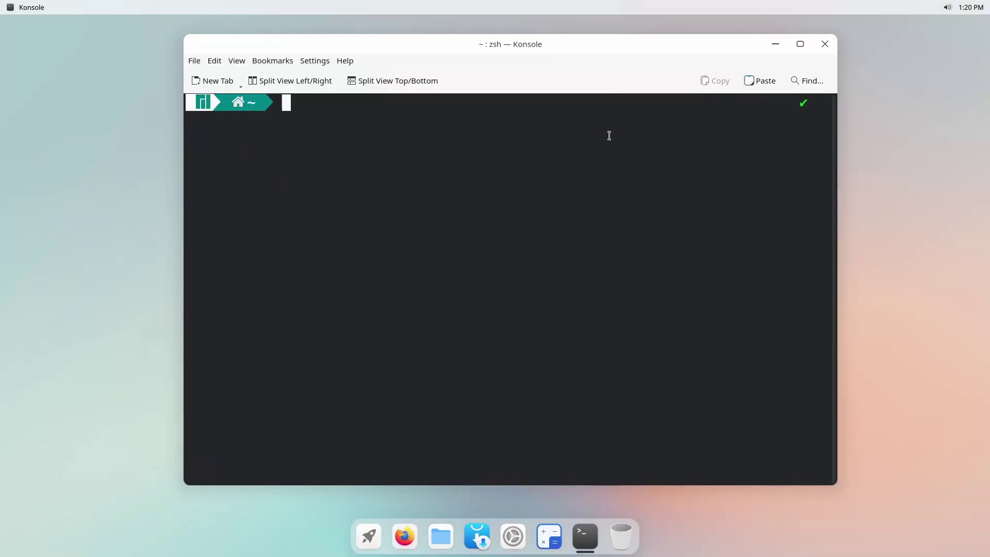
# Step: Start installing htop with sudo pacman -S htop, authenticate, then minimize the terminal
pyautogui.write('sudo ')
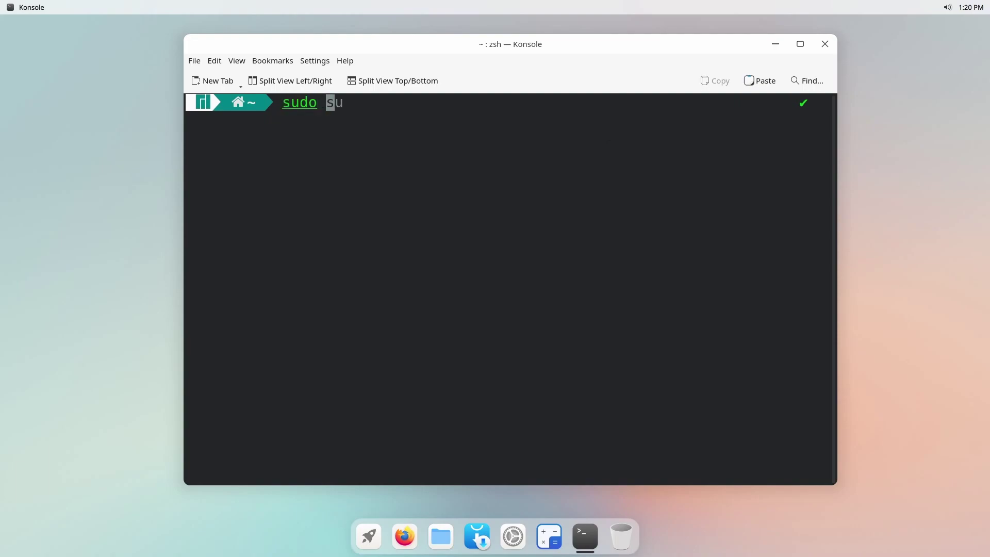
pyautogui.write('pacman -S ')
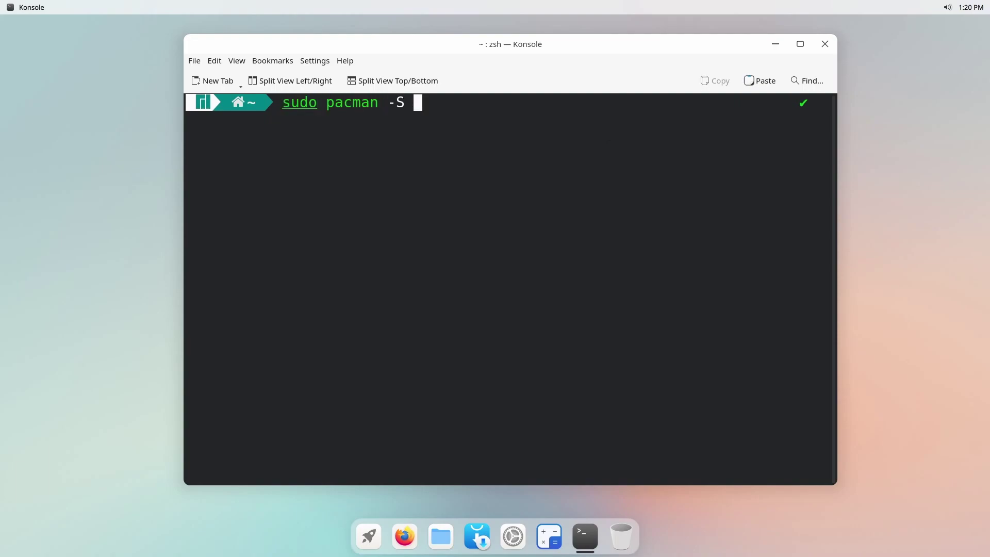
pyautogui.write('htop')
pyautogui.press('Return')
pyautogui.press('Return')
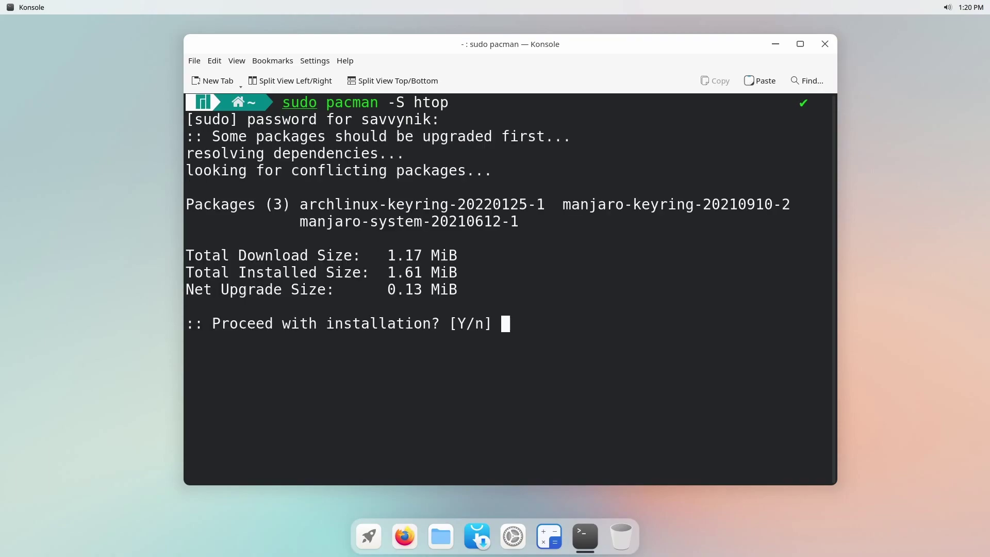
pyautogui.press('Return')
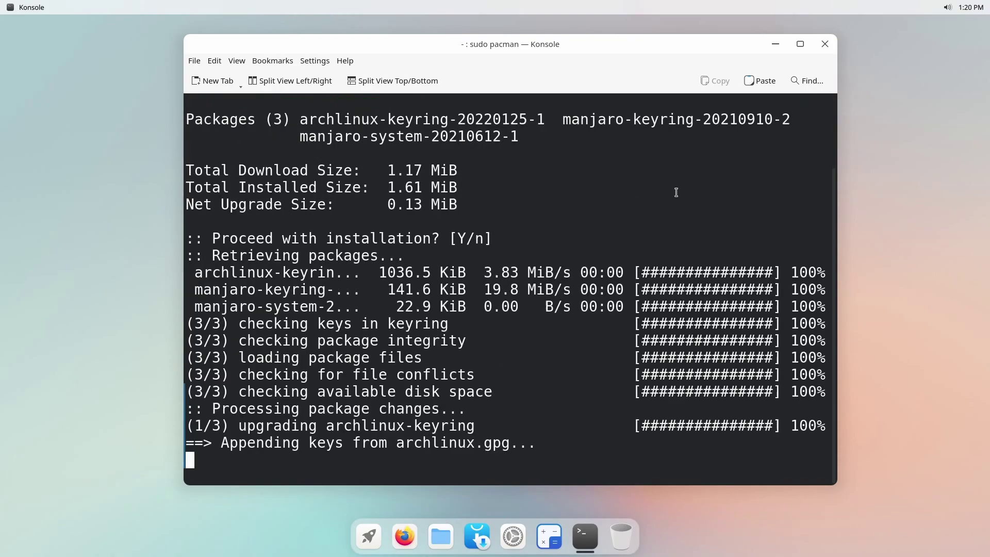
pyautogui.press('super+d')
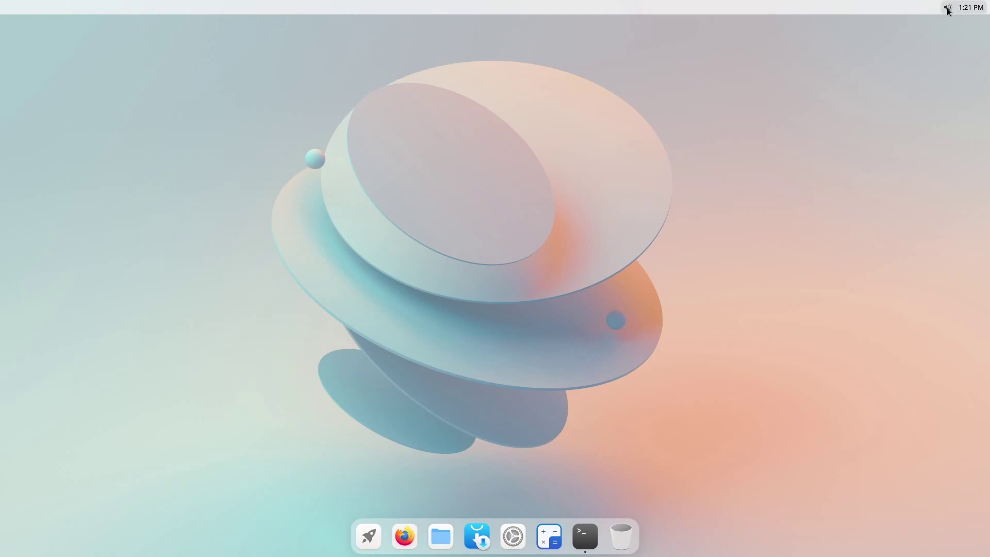
pyautogui.click(967, 11)
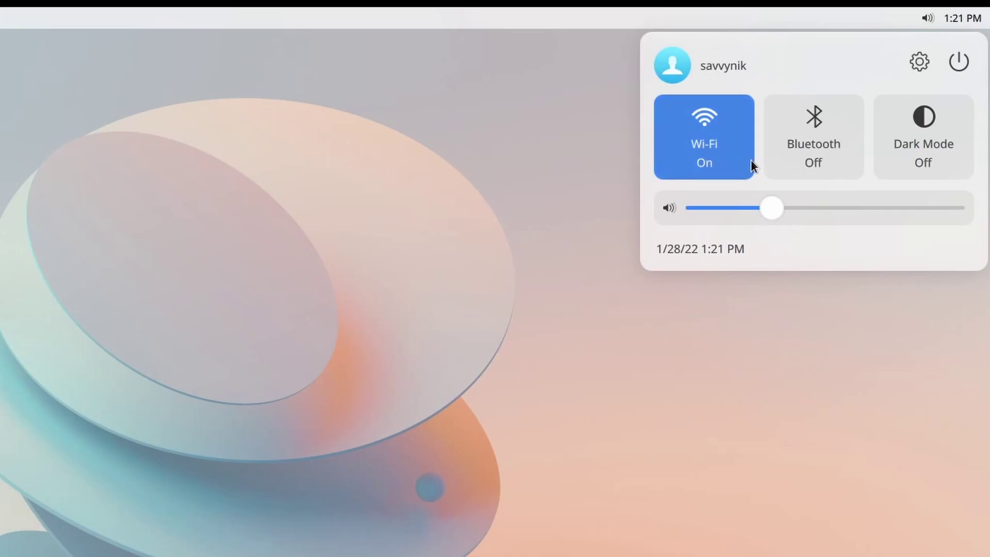
pyautogui.click(913, 139)
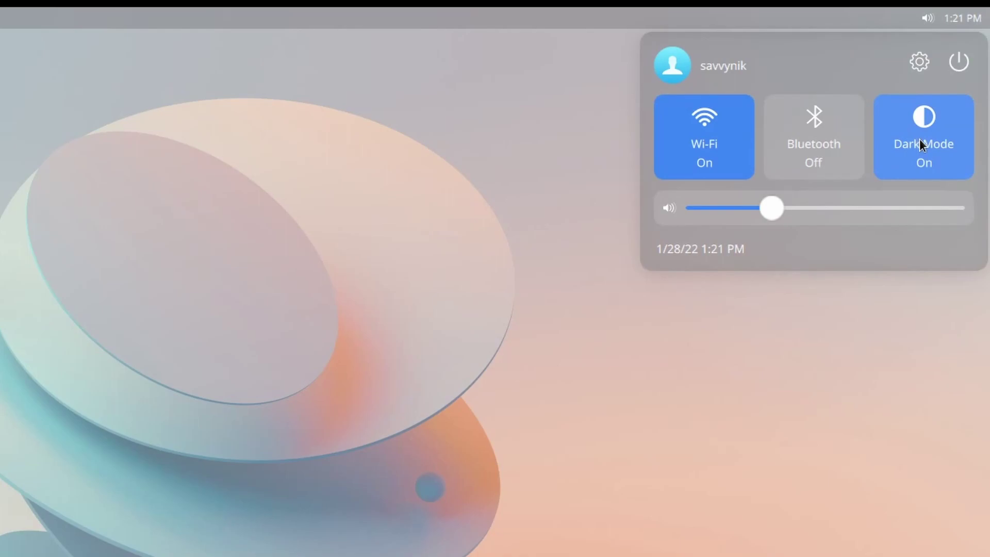
pyautogui.click(921, 137)
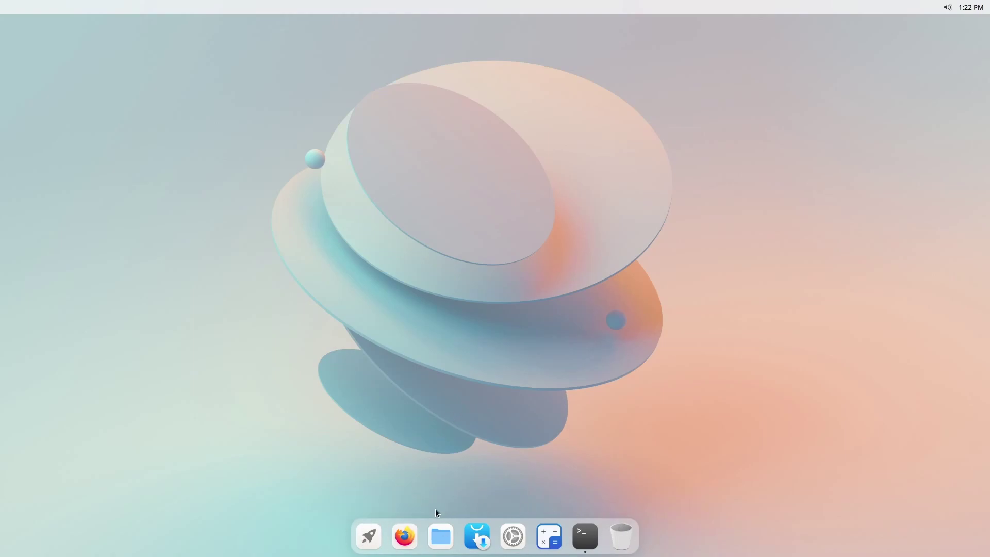
pyautogui.click(374, 538)
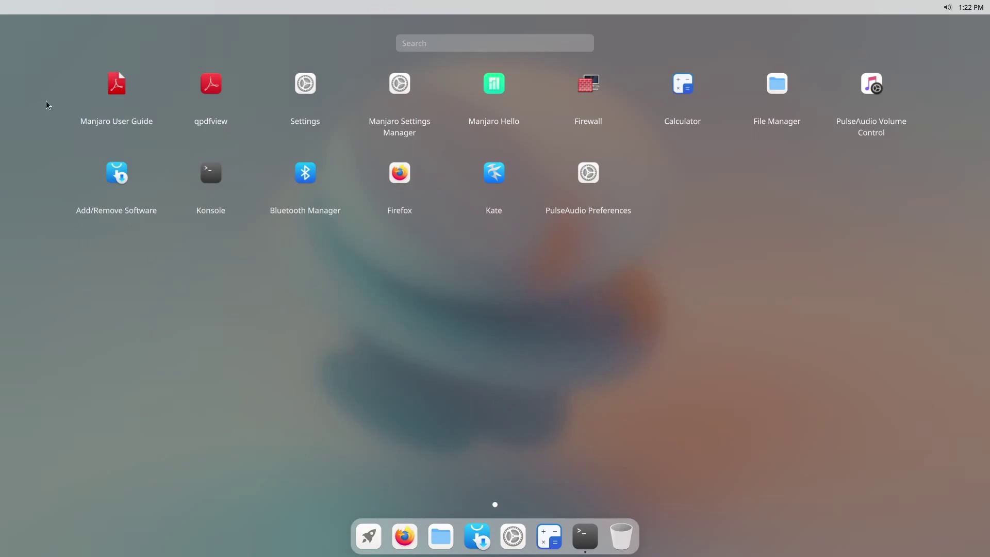
pyautogui.click(453, 44)
pyautogui.write('display')
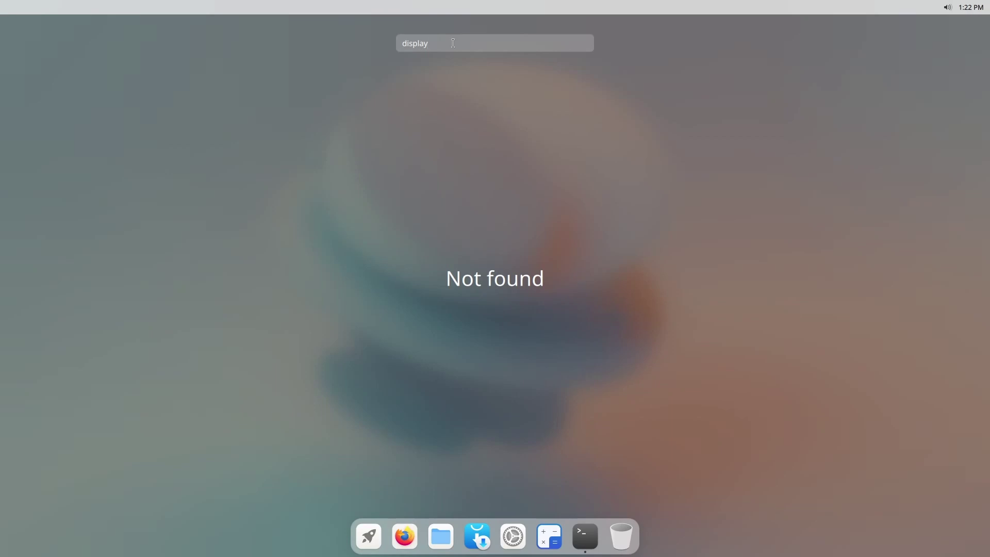
pyautogui.press('BackSpace')
pyautogui.press('BackSpace')
pyautogui.press('BackSpace')
pyautogui.press('BackSpace')
pyautogui.press('BackSpace')
pyautogui.press('BackSpace')
pyautogui.press('BackSpace')
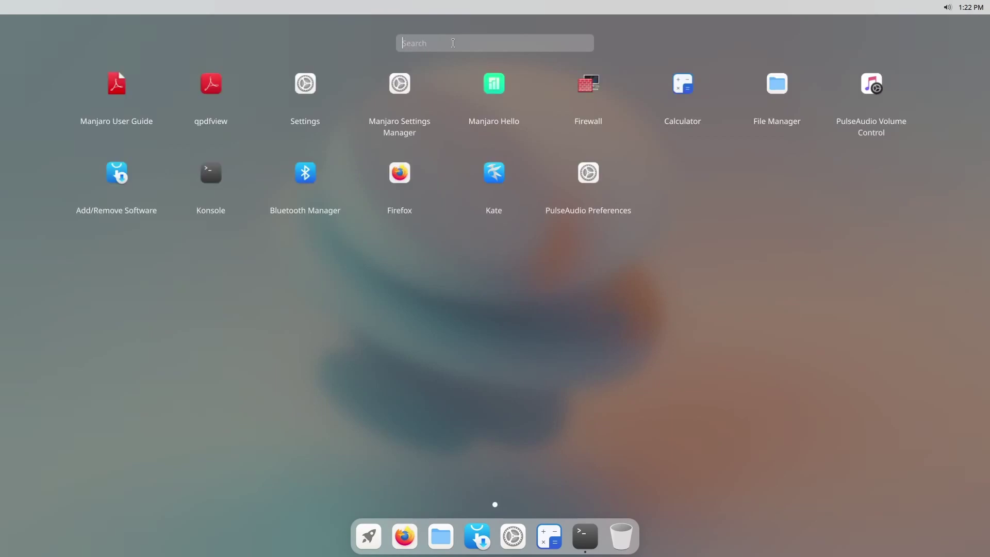
pyautogui.write('s')
pyautogui.press('BackSpace')
# Step: Launch Settings and stretch its window taller at the top and bottom
pyautogui.click(309, 82)
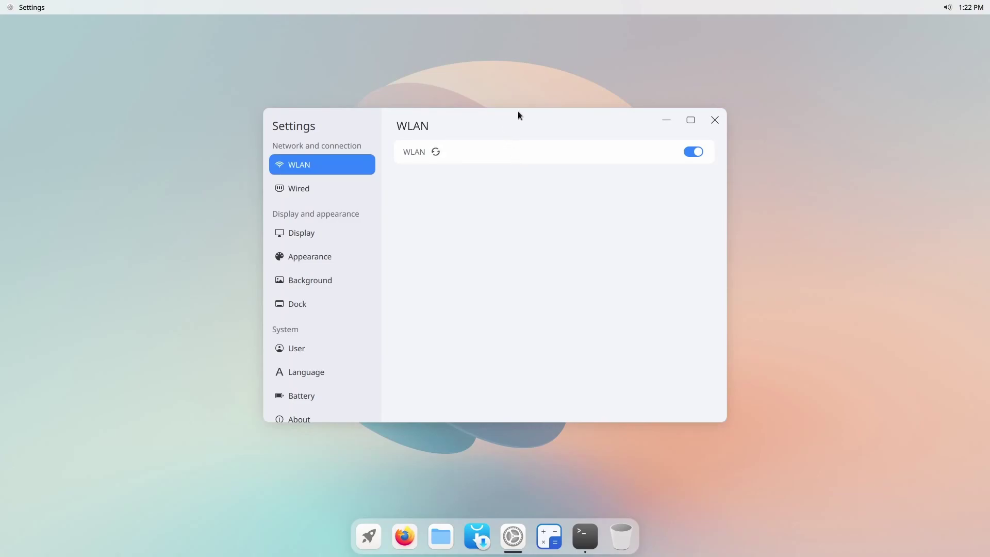
pyautogui.moveTo(518, 109); pyautogui.dragTo(519, 50)
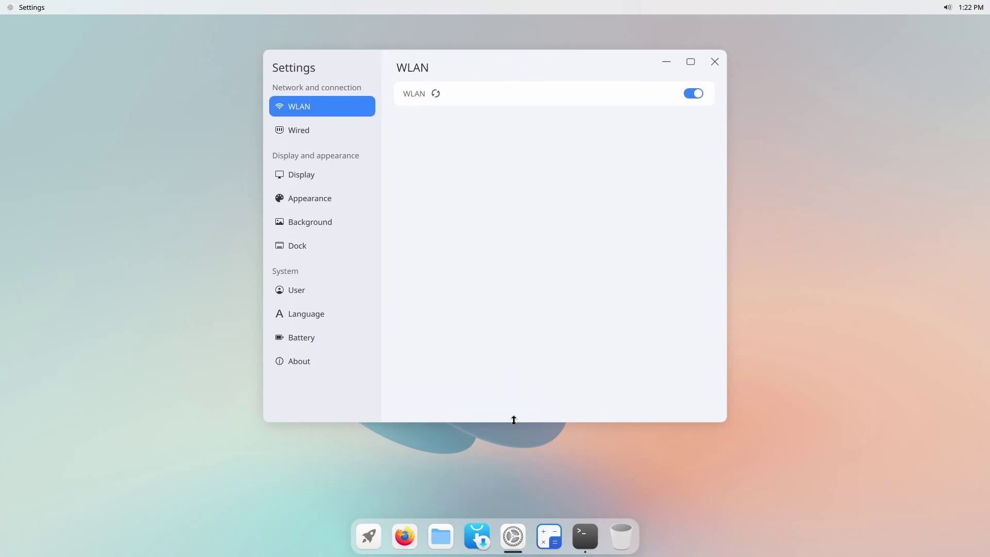
pyautogui.moveTo(513, 422); pyautogui.dragTo(524, 471)
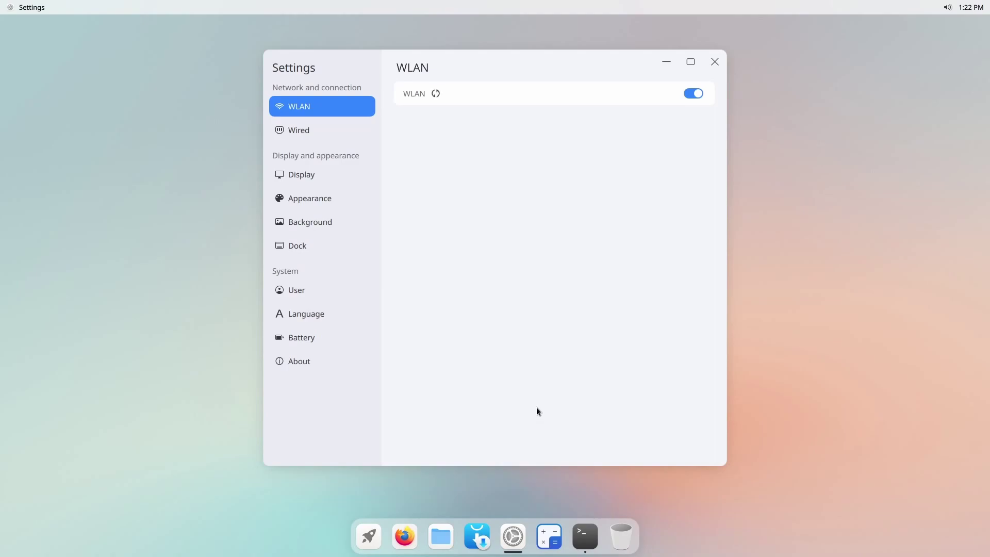
# Step: View the Display page (1920x1080, 60 Hz), then Appearance and the Background wallpapers
pyautogui.click(350, 179)
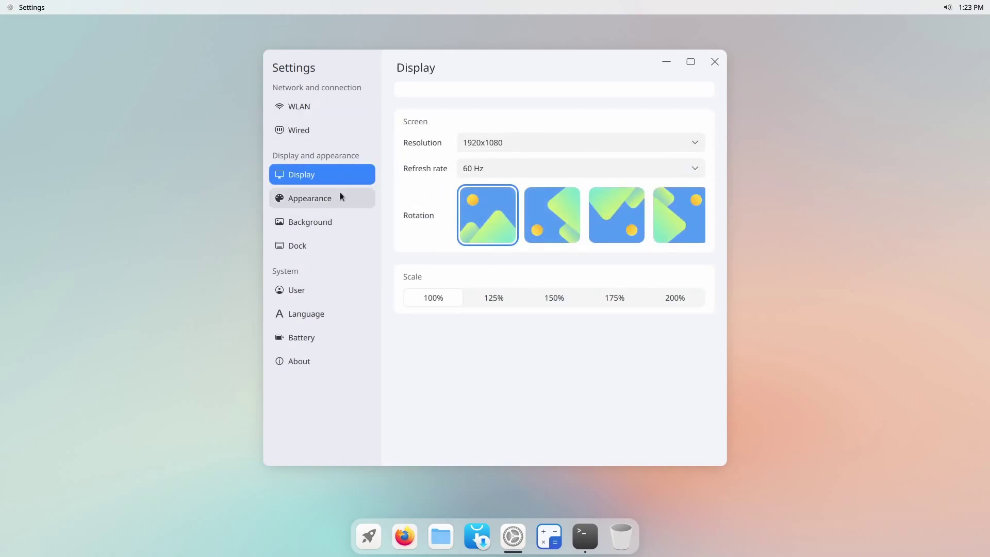
pyautogui.click(339, 192)
pyautogui.click(345, 225)
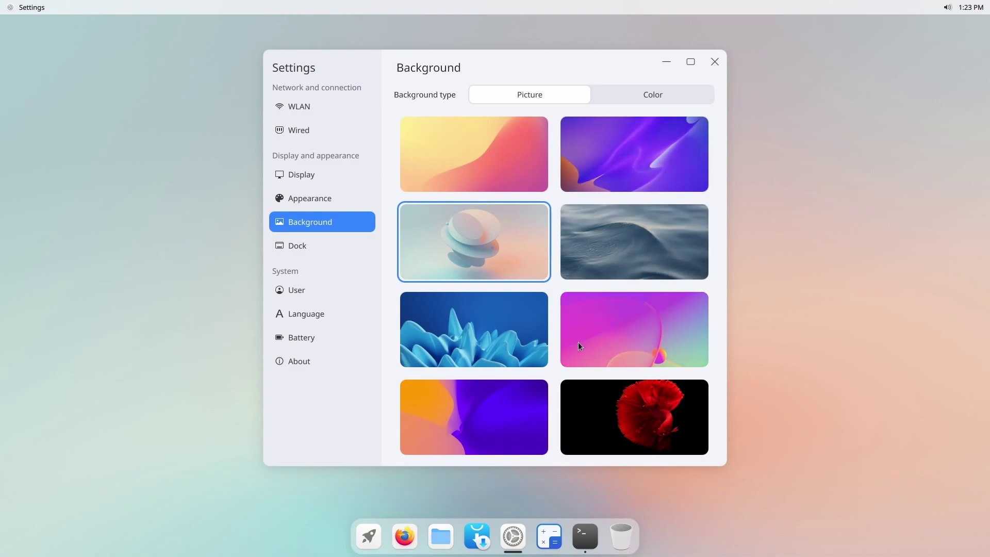
# Step: Try dock sizes and positions, finishing with a Large dock at the bottom
pyautogui.click(292, 251)
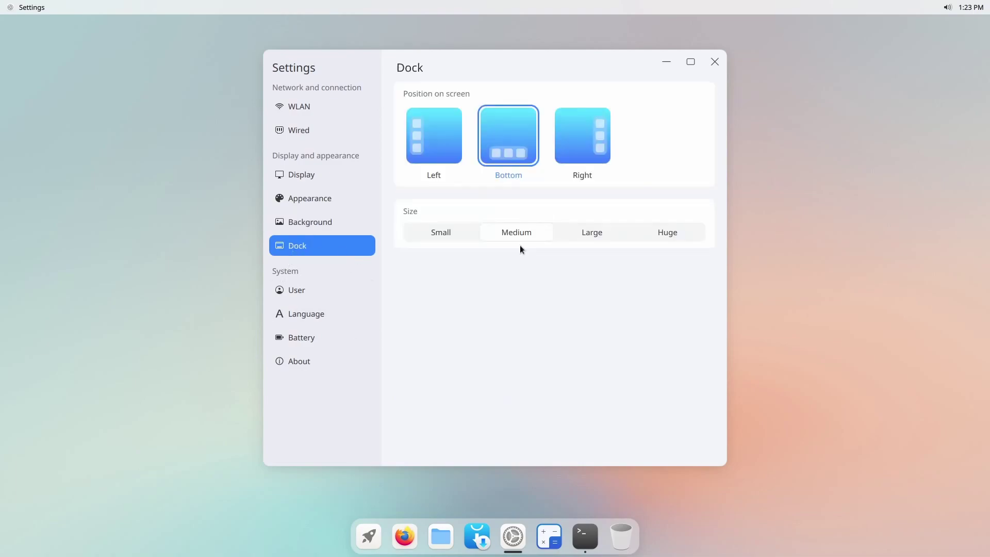
pyautogui.click(664, 237)
pyautogui.click(461, 232)
pyautogui.click(593, 240)
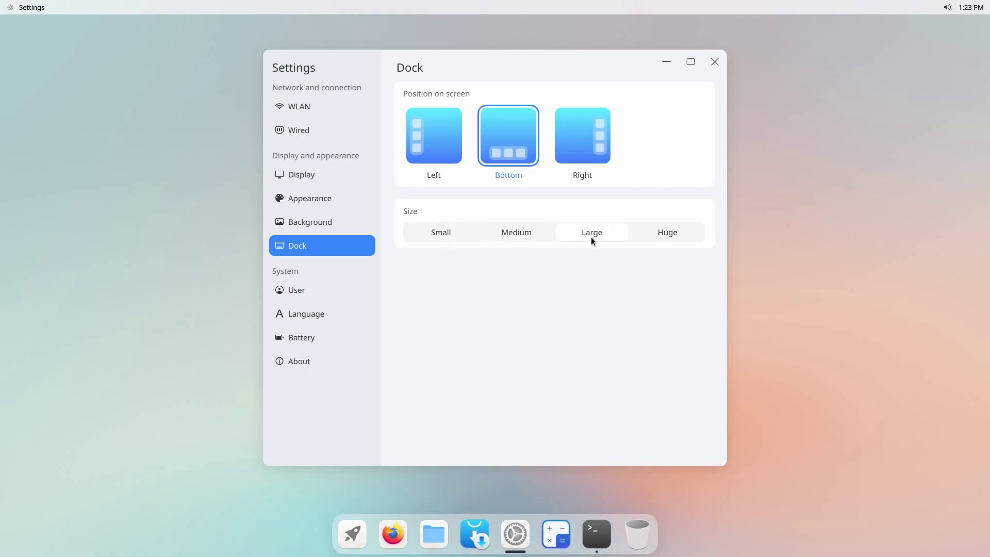
pyautogui.click(580, 141)
pyautogui.click(447, 149)
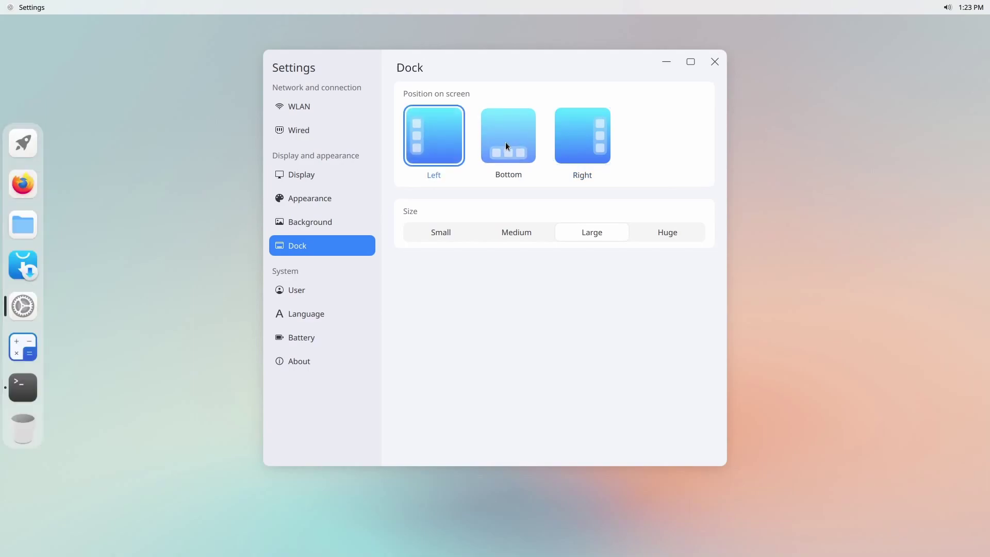
pyautogui.click(505, 144)
# Step: Browse the User, Language, Battery and About (CutefishOS 0.2) pages, then close Settings
pyautogui.click(301, 291)
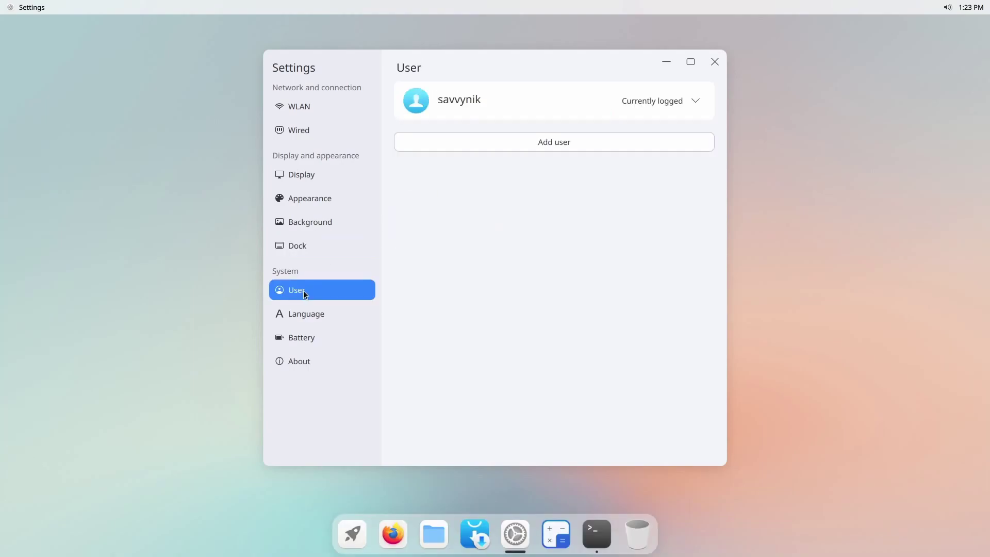
pyautogui.click(324, 316)
pyautogui.click(314, 337)
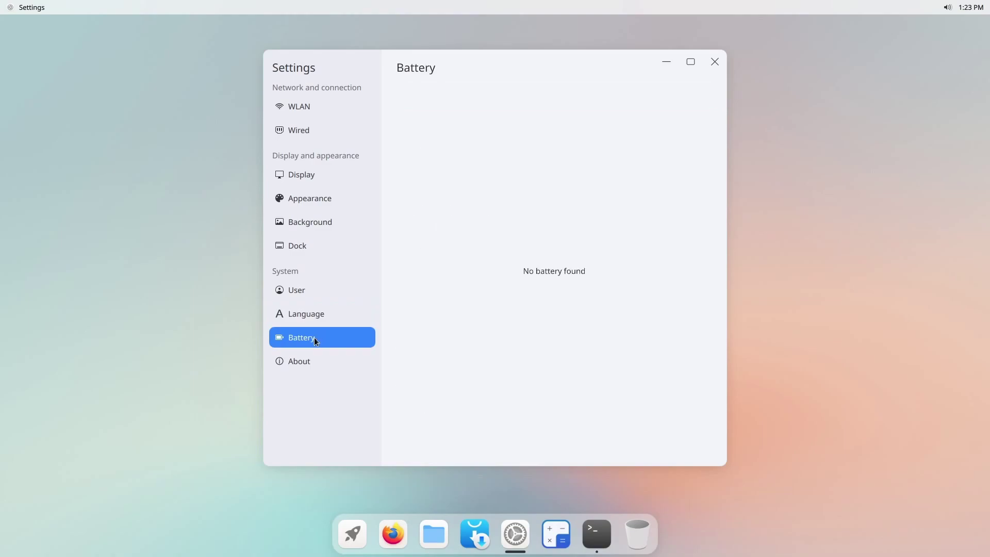
pyautogui.click(313, 366)
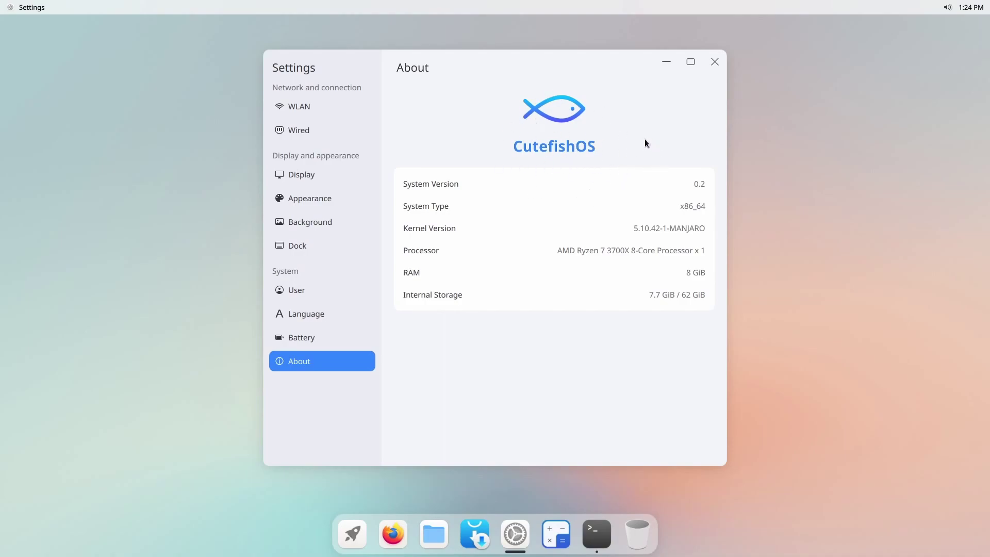
pyautogui.click(714, 68)
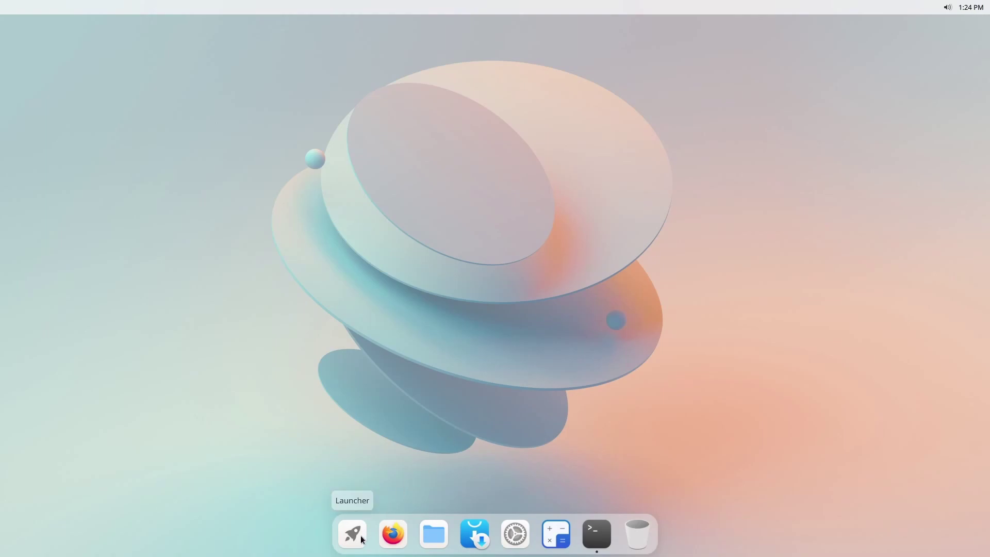
# Step: Launch Firefox from the dock, then open the File Manager's view and sorting options
pyautogui.click(392, 539)
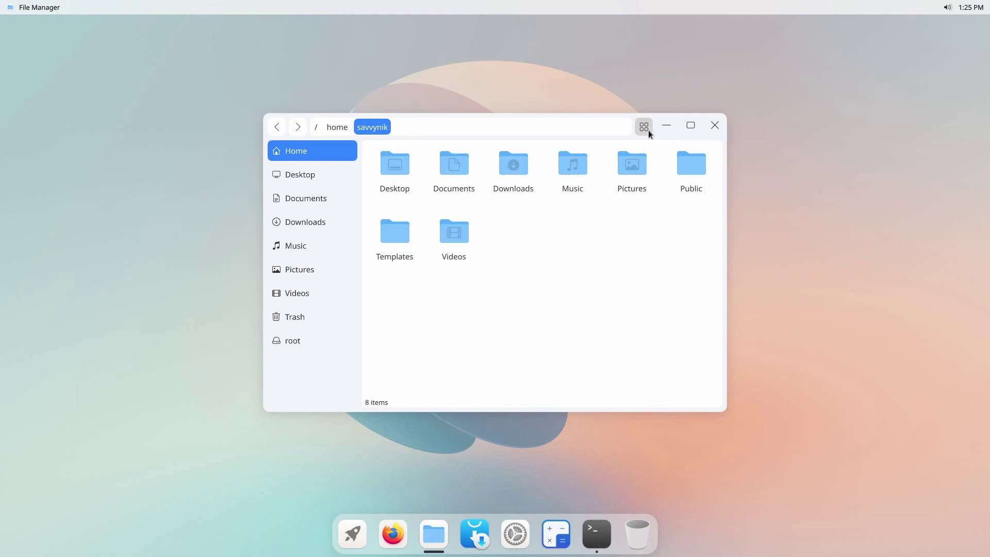
pyautogui.click(648, 130)
# Step: Enlarge the file manager, peek into Desktop, and toggle between List and Icons views
pyautogui.moveTo(724, 410); pyautogui.dragTo(797, 495)
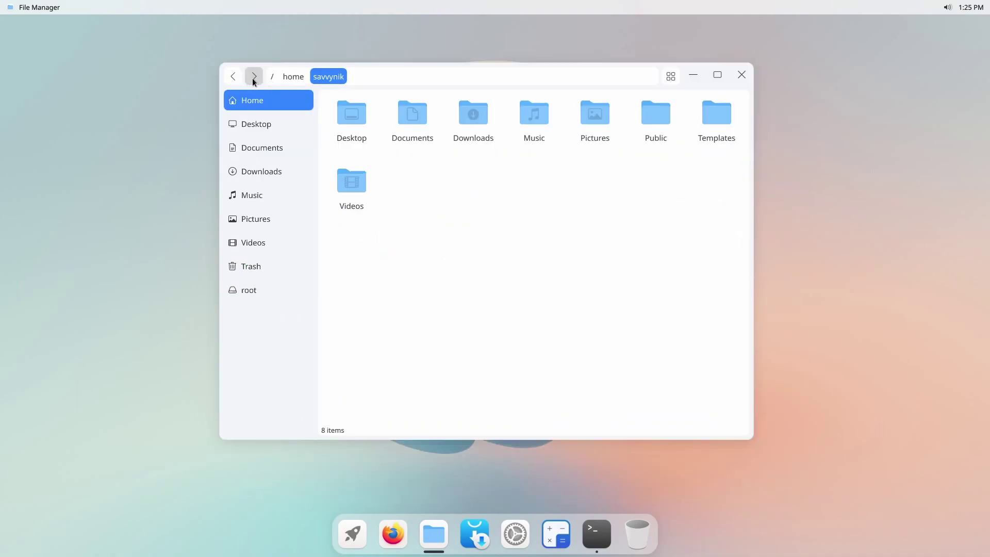
pyautogui.doubleClick(351, 116)
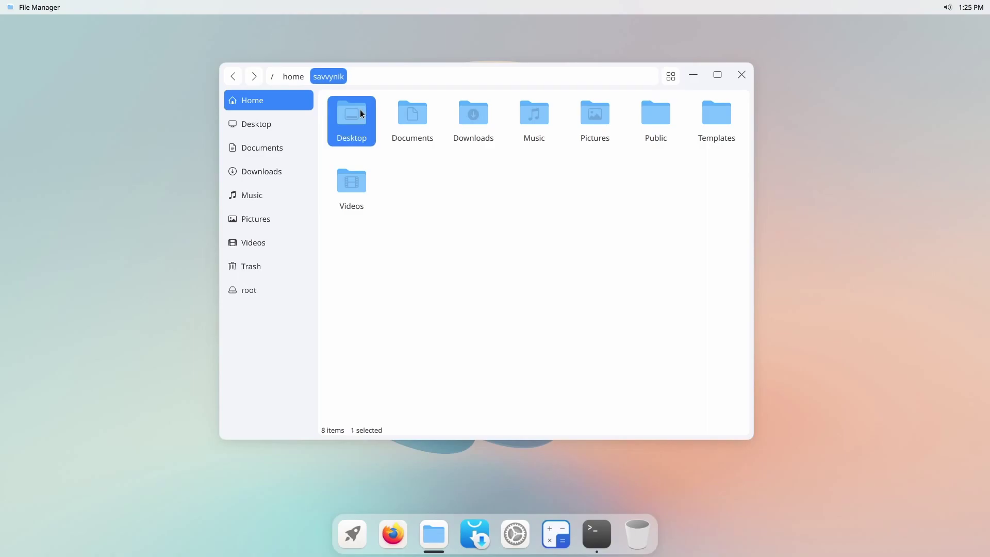
pyautogui.click(233, 76)
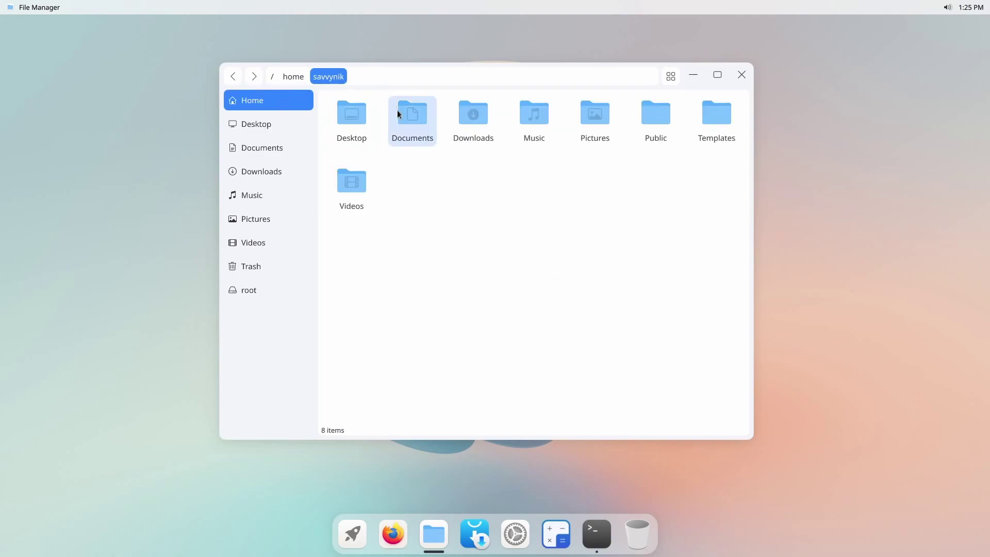
pyautogui.click(671, 76)
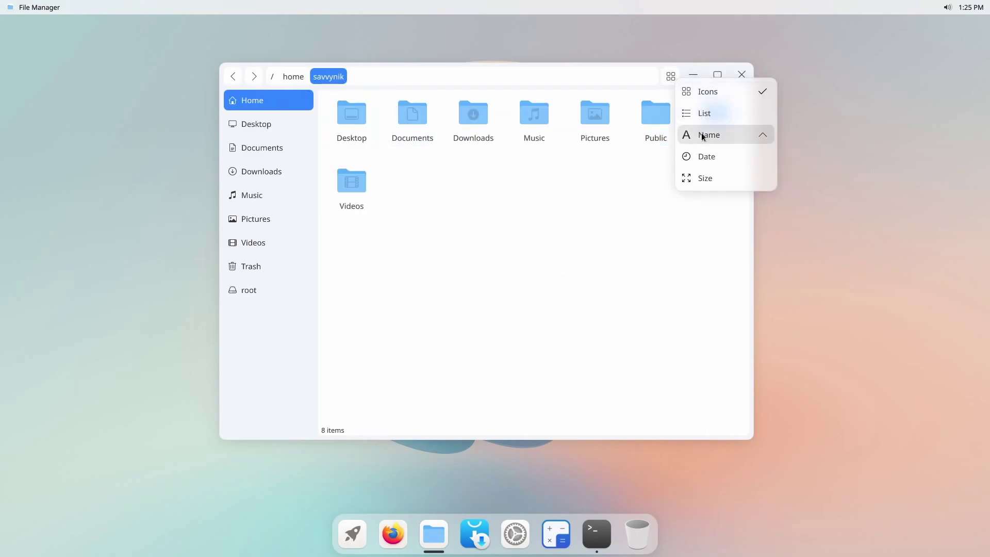
pyautogui.click(708, 114)
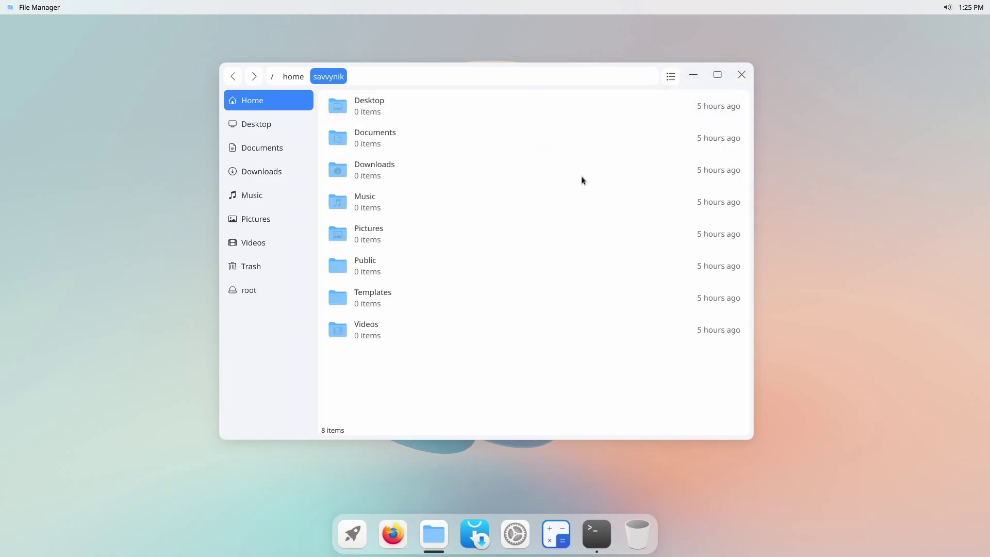
pyautogui.click(671, 76)
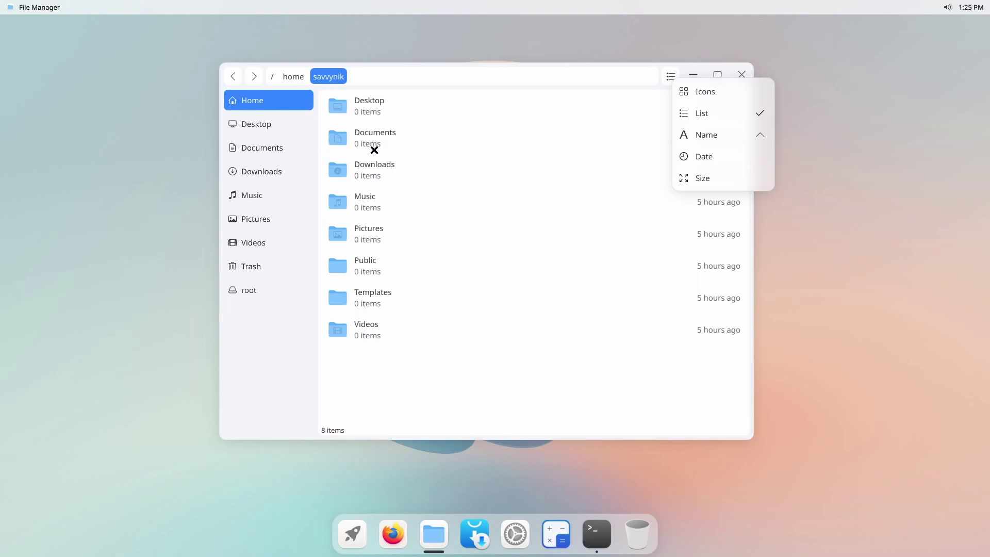
pyautogui.click(722, 92)
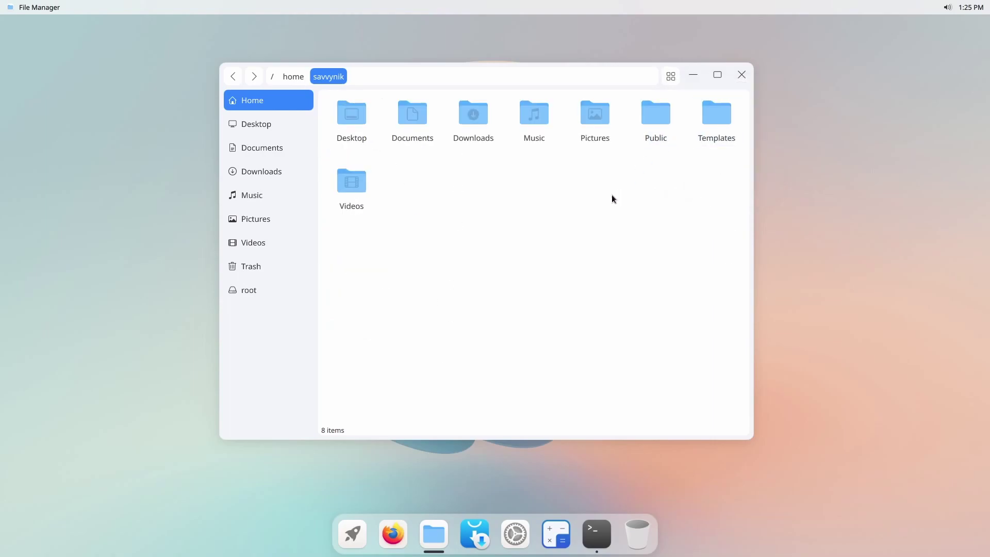
pyautogui.click(717, 74)
pyautogui.click(950, 28)
# Step: Visit Desktop, Documents, Downloads, Music, Pictures, Videos, Trash and root / from the sidebar
pyautogui.click(278, 127)
pyautogui.click(275, 149)
pyautogui.click(265, 172)
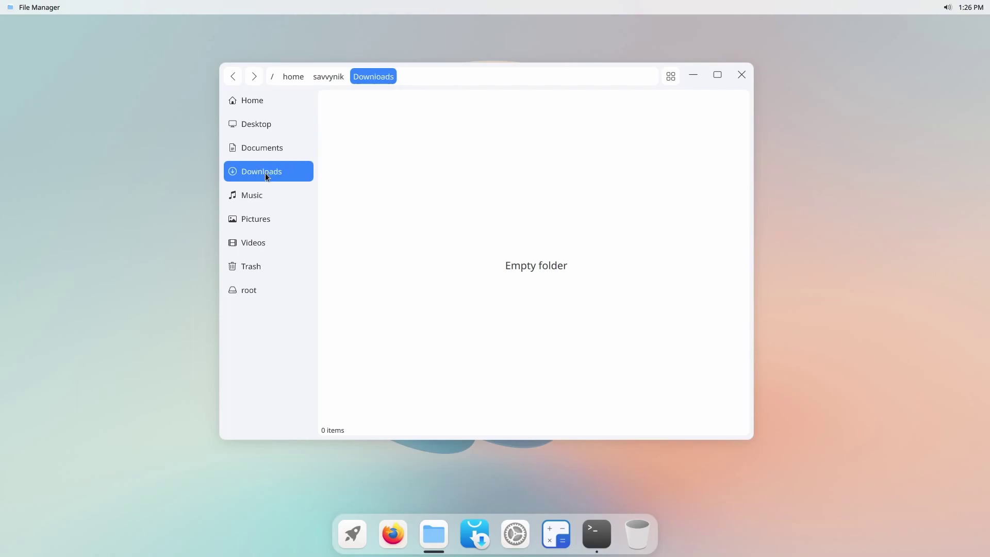
pyautogui.click(264, 197)
pyautogui.click(271, 221)
pyautogui.click(268, 244)
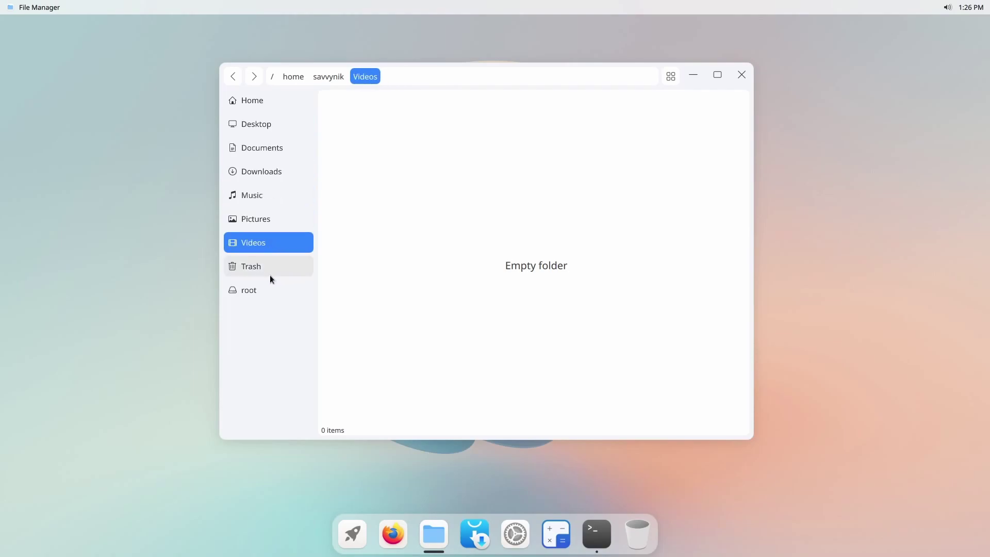
pyautogui.click(270, 268)
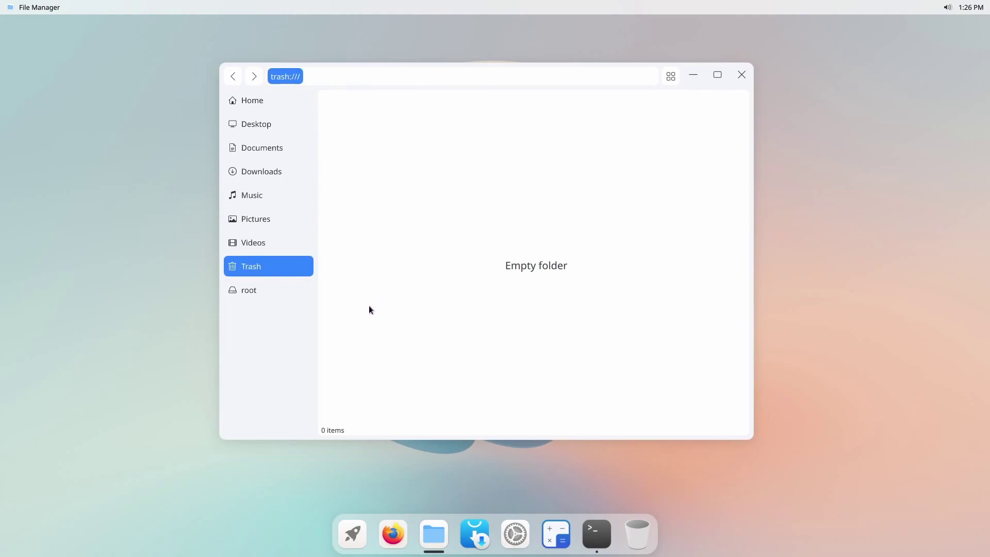
pyautogui.click(257, 292)
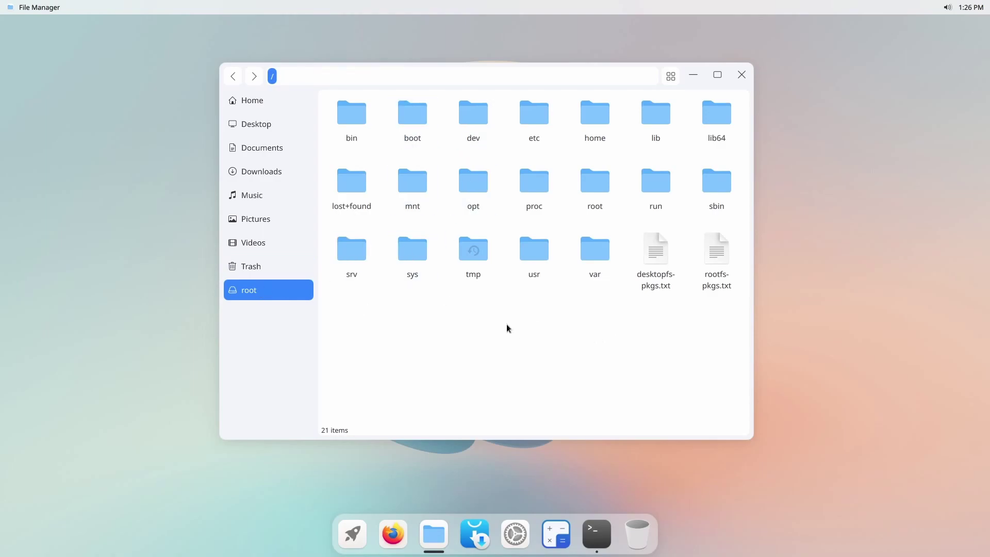
# Step: Close the file manager and reopen Settings, moving its window slightly higher
pyautogui.click(741, 75)
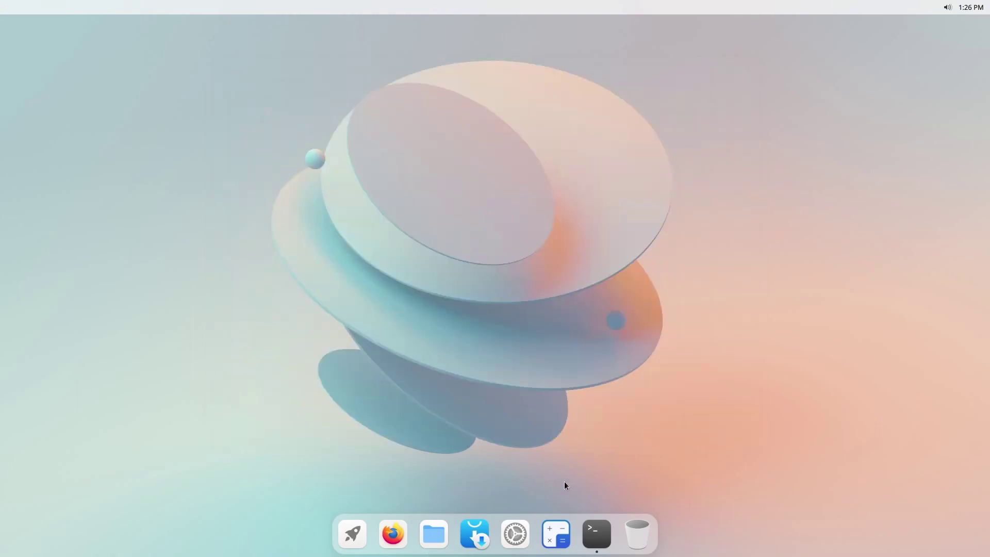
pyautogui.click(508, 539)
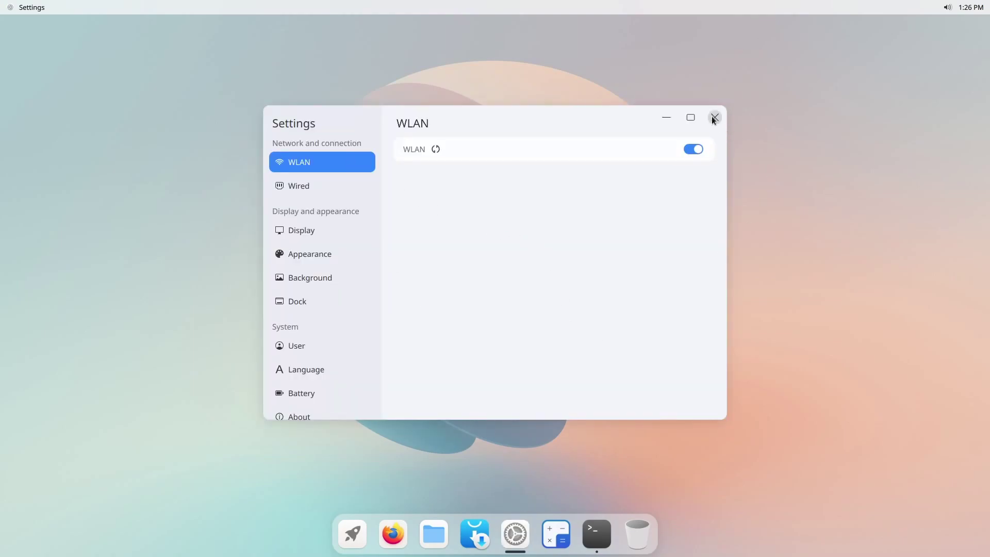
pyautogui.moveTo(713, 117); pyautogui.dragTo(707, 85)
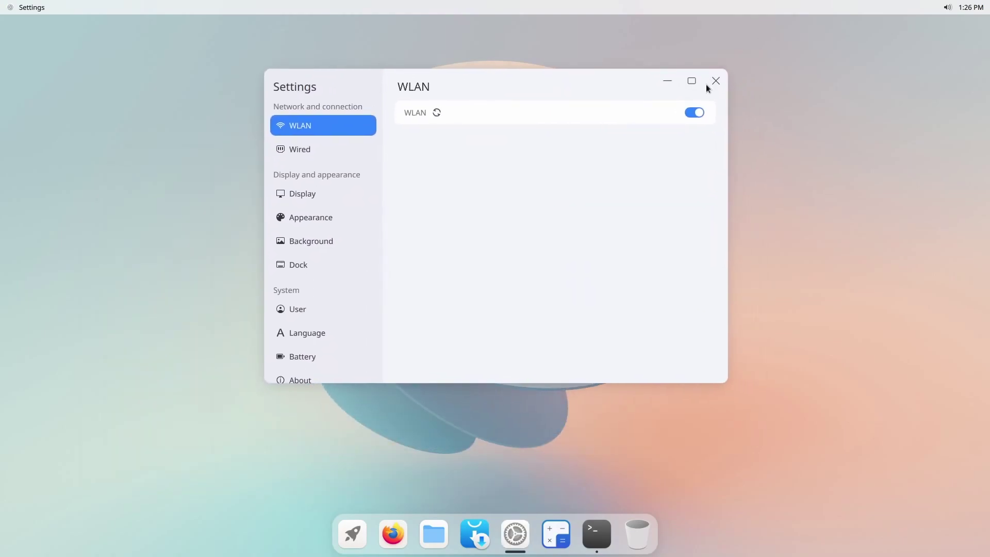
# Step: Turn on Dark Mode from the tray's quick settings panel
pyautogui.click(964, 9)
pyautogui.click(945, 83)
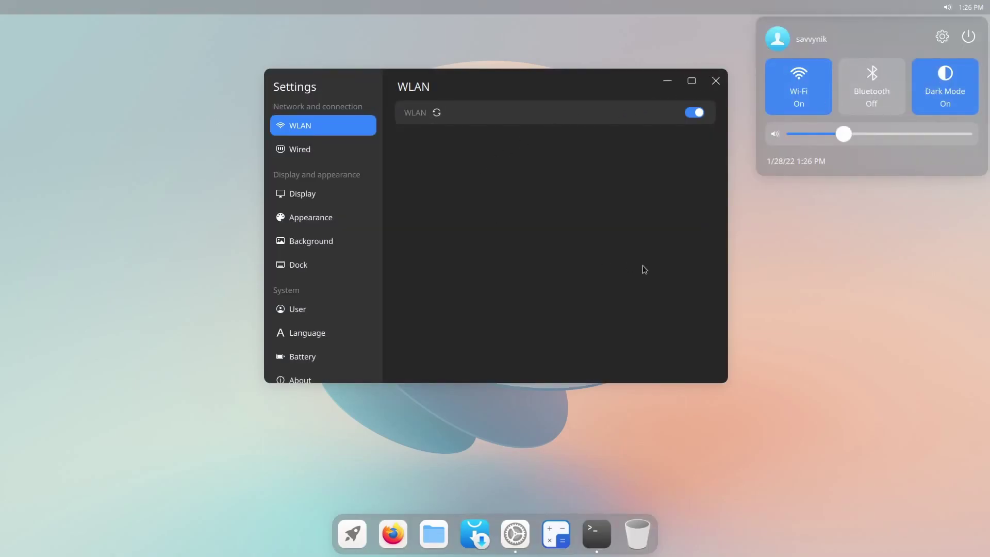
pyautogui.click(643, 266)
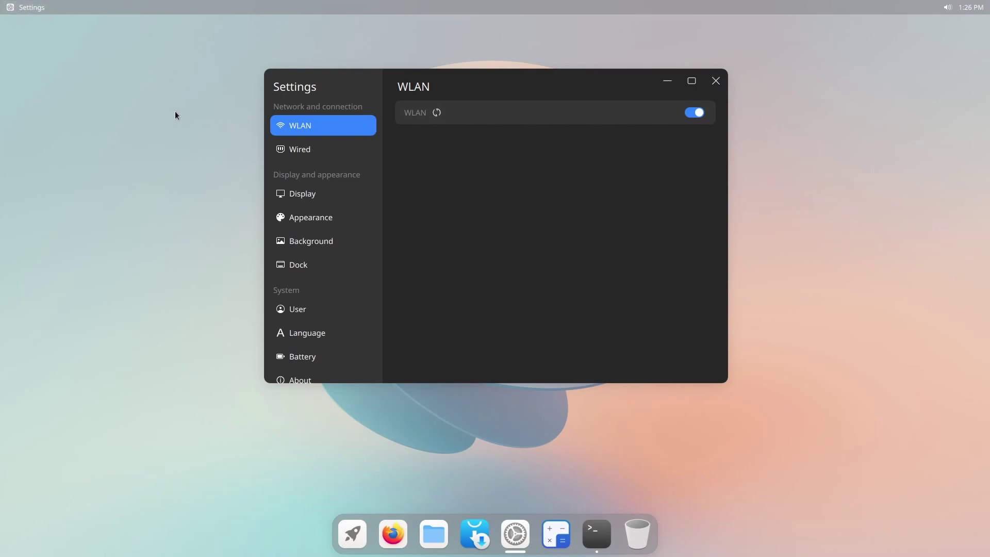
pyautogui.click(401, 538)
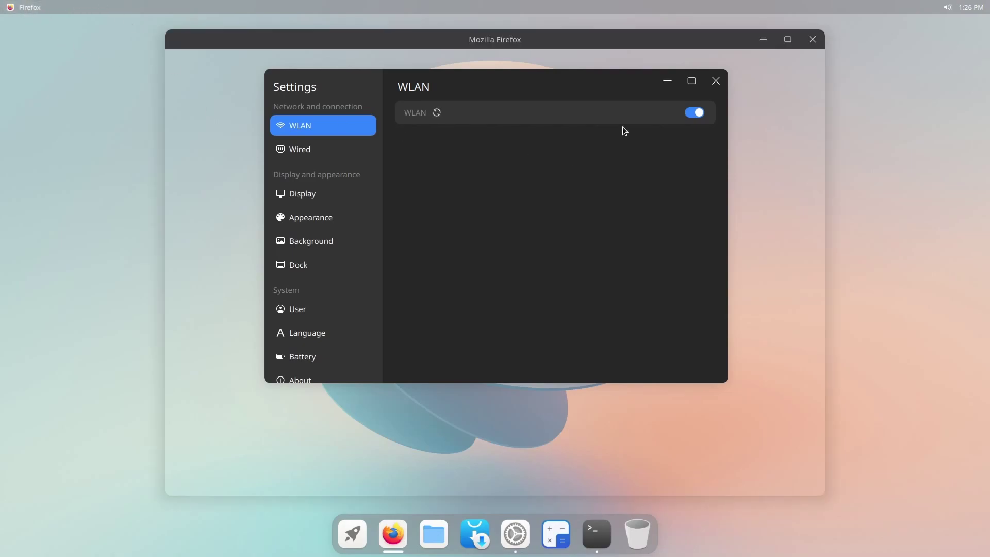
pyautogui.click(22, 8)
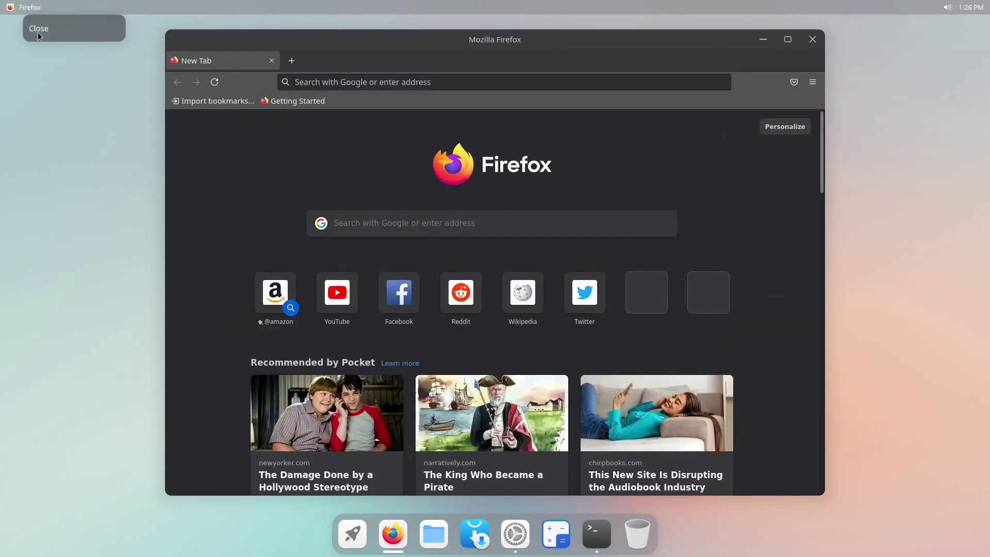
pyautogui.click(23, 10)
pyautogui.click(22, 10)
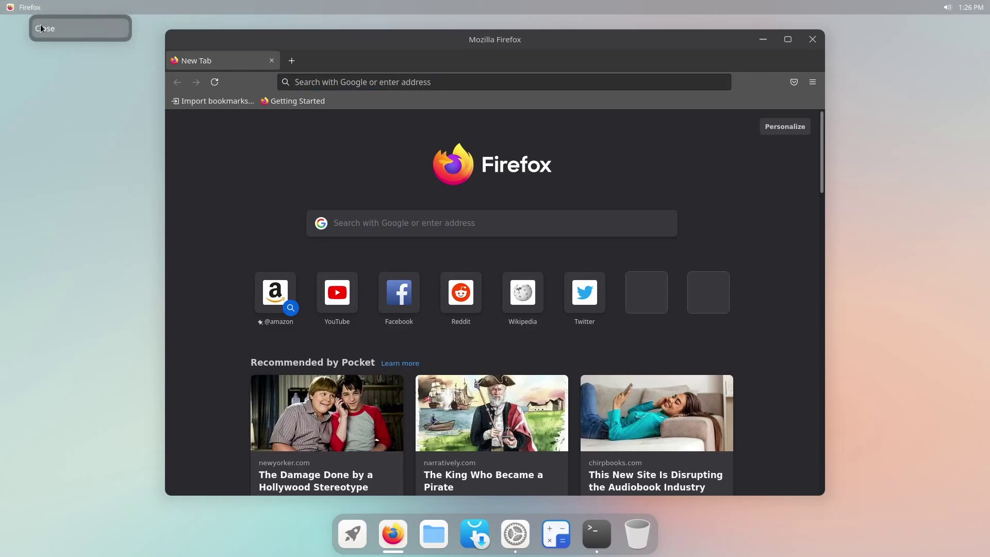
pyautogui.click(43, 29)
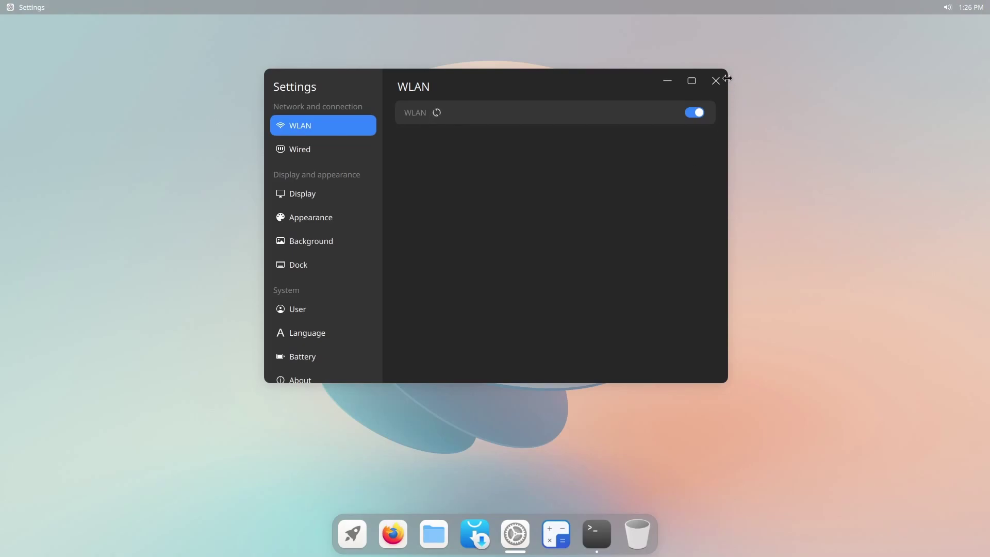
# Step: Close Settings and Calculator (Alt+F4), then briefly restore and minimize Konsole
pyautogui.click(746, 64)
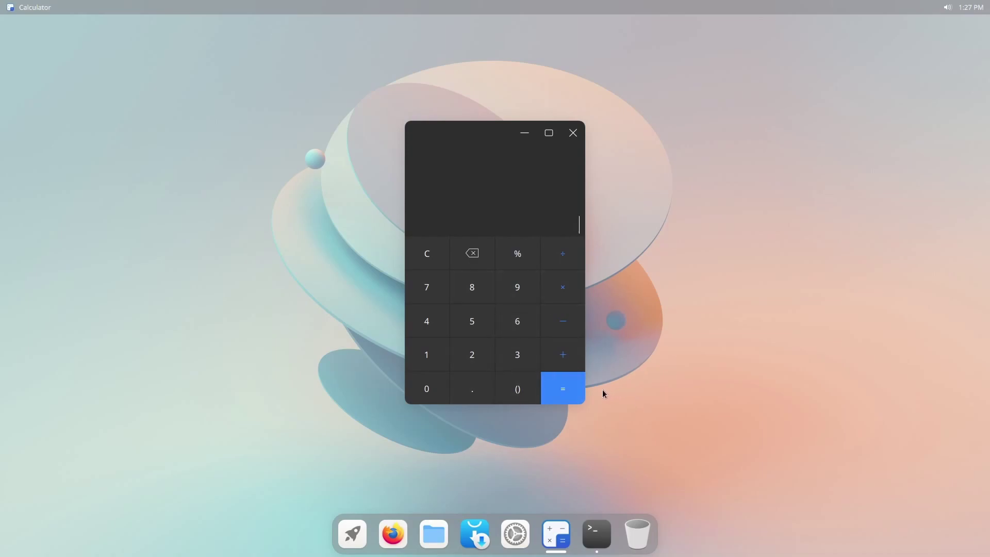
pyautogui.hotkey('alt', 'F4')
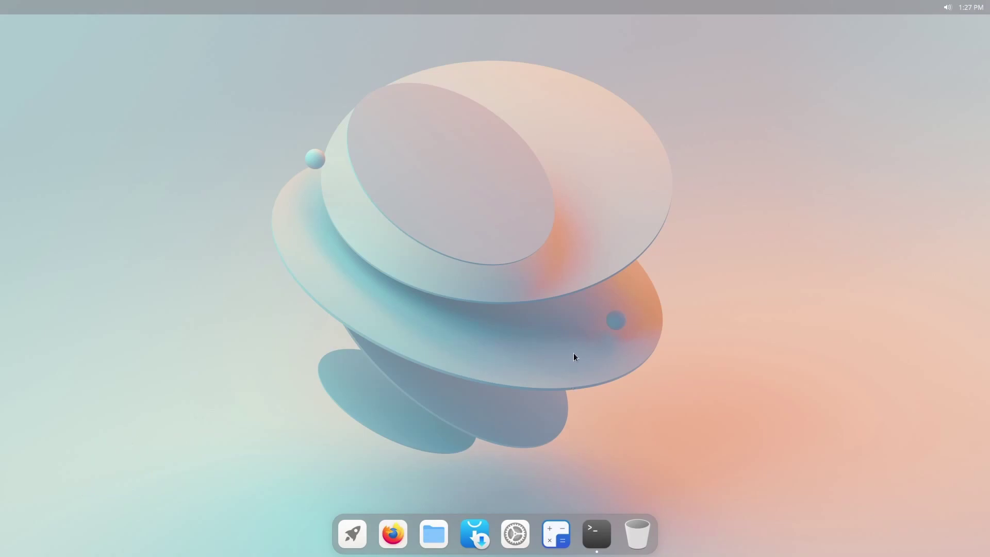
pyautogui.click(602, 552)
pyautogui.click(794, 45)
# Step: Confirm the htop install, list the home folder with ls, and run htop
pyautogui.click(603, 536)
pyautogui.press('Return')
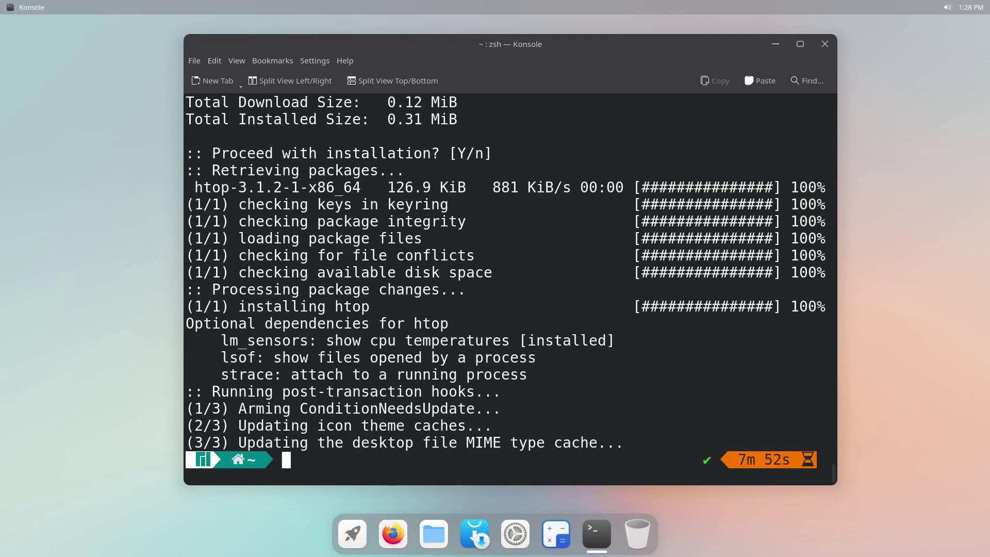
pyautogui.write('ls')
pyautogui.press('Return')
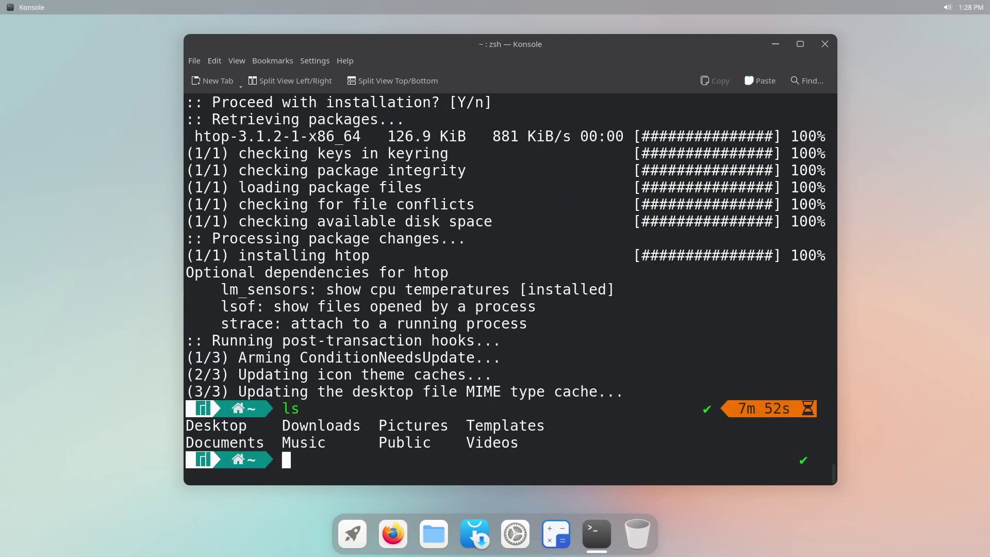
pyautogui.write('htop')
pyautogui.press('Return')
pyautogui.press('n')
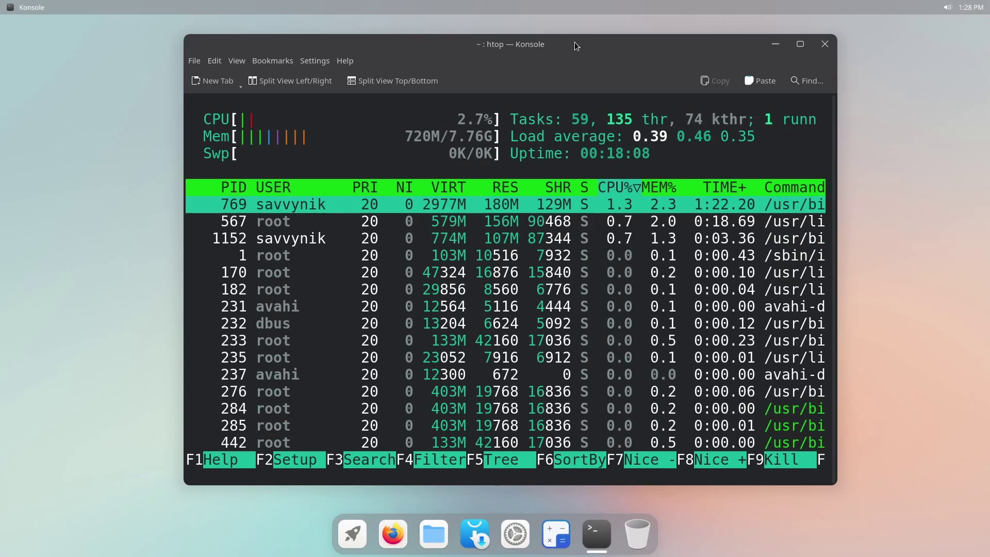
# Step: Move and enlarge the Konsole window so htop's output shows larger
pyautogui.moveTo(574, 42); pyautogui.dragTo(568, 32)
pyautogui.moveTo(822, 471); pyautogui.dragTo(896, 521)
pyautogui.moveTo(610, 45); pyautogui.dragTo(579, 28)
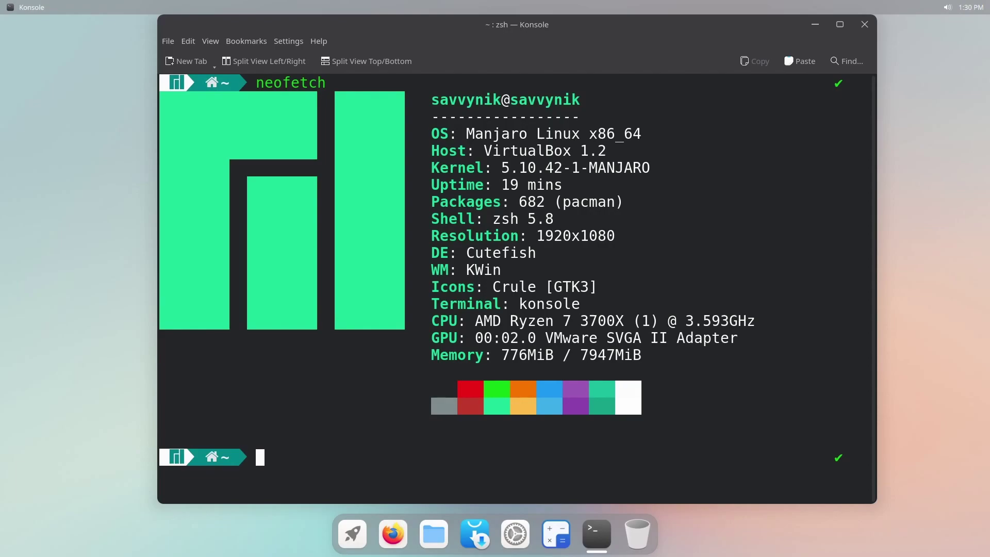
# Step: Close Konsole with Ctrl+D, leaving the empty desktop
pyautogui.hotkey('ctrl', 'd')
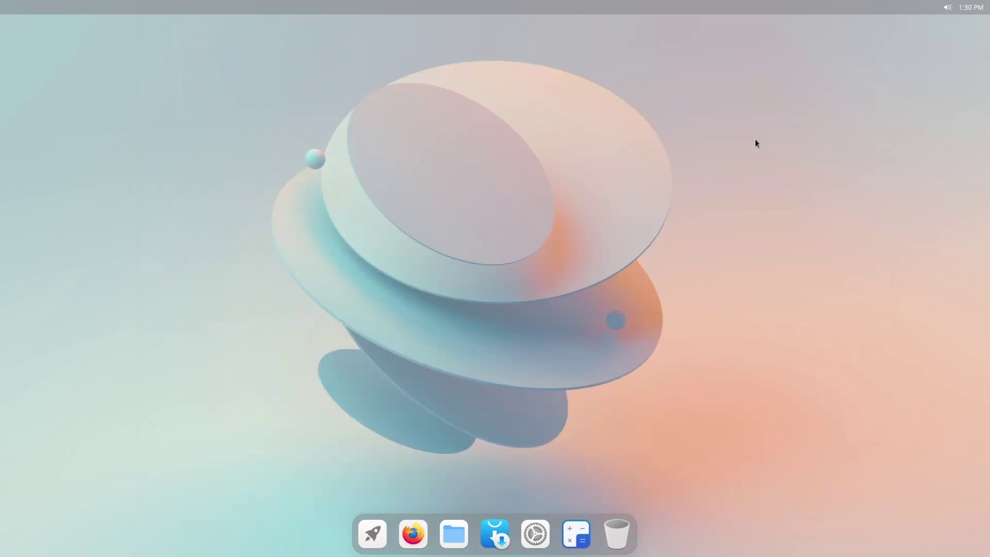
# Step: Launch Manjaro Hello from the app launcher and show its list of installable applications
pyautogui.click(372, 534)
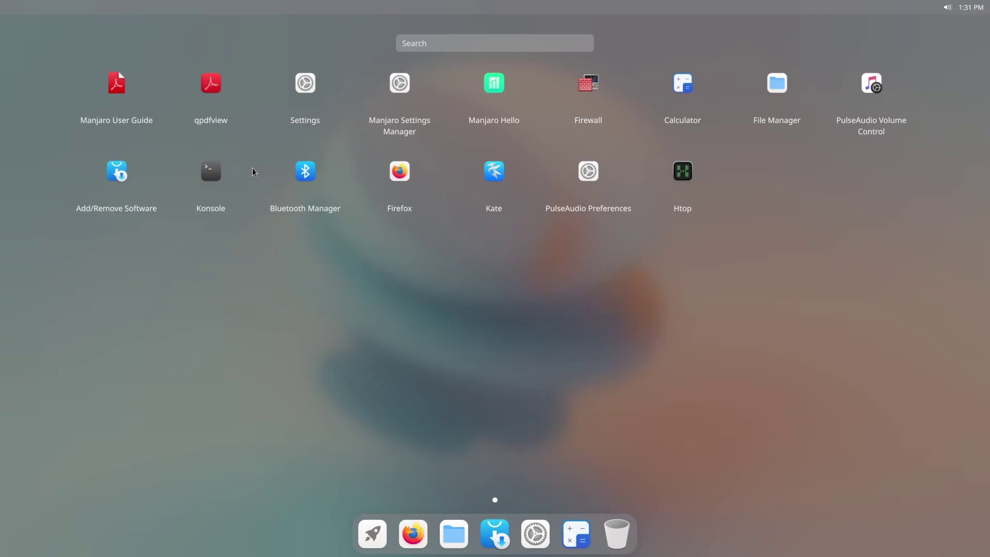
pyautogui.click(488, 89)
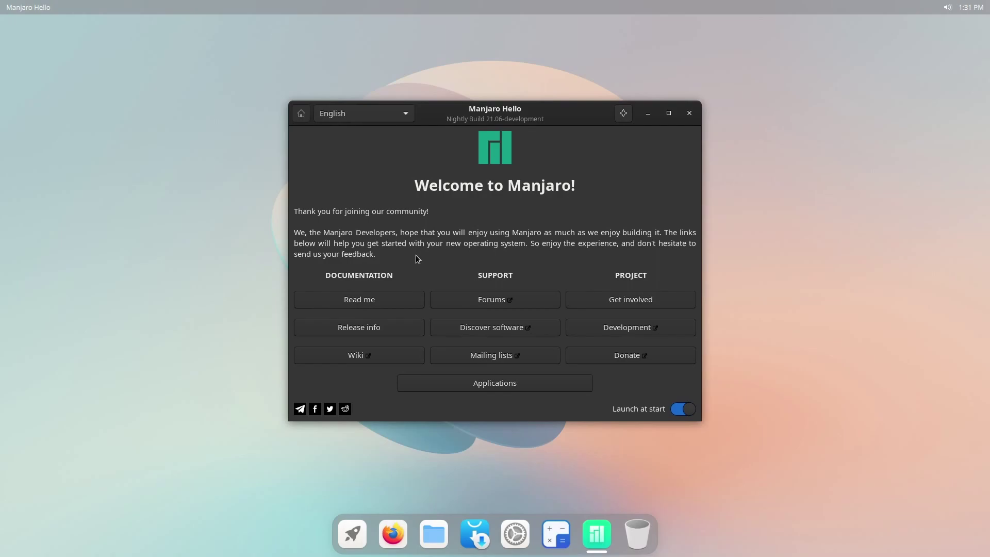
pyautogui.click(509, 387)
# Step: Expand the Browsers, E-mail and Office Suites categories, then close Manjaro Hello and show the app grid
pyautogui.click(294, 174)
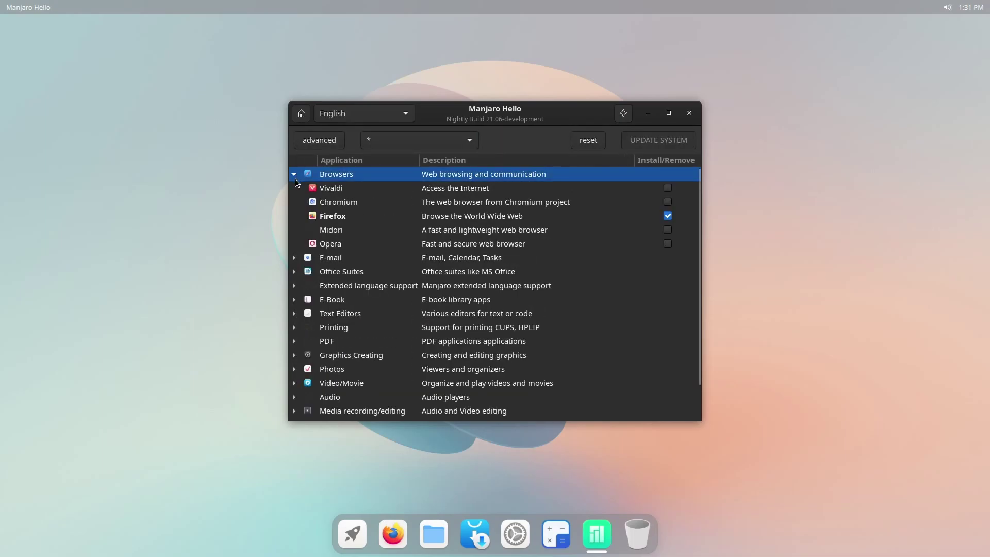
pyautogui.click(294, 257)
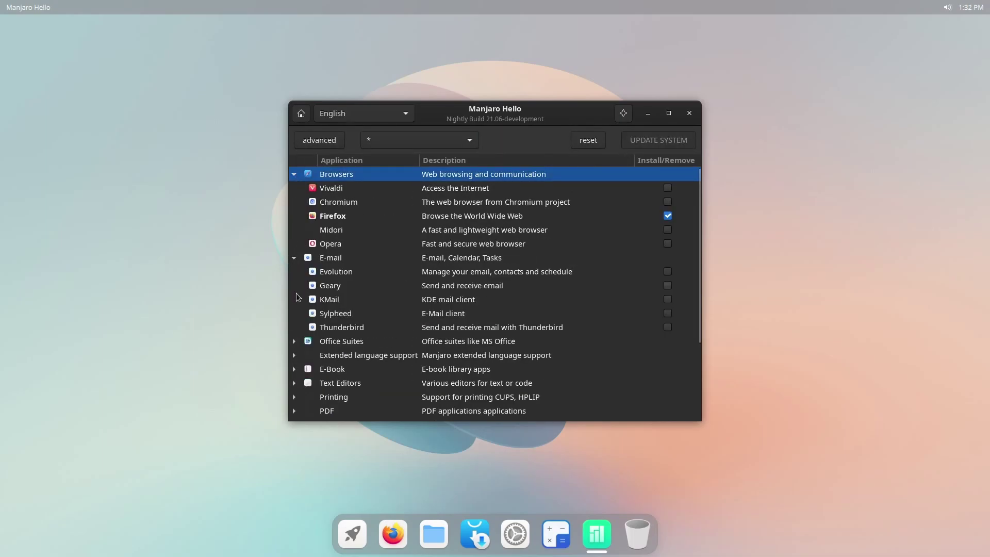
pyautogui.click(294, 341)
pyautogui.scroll(-2, 392, 279)
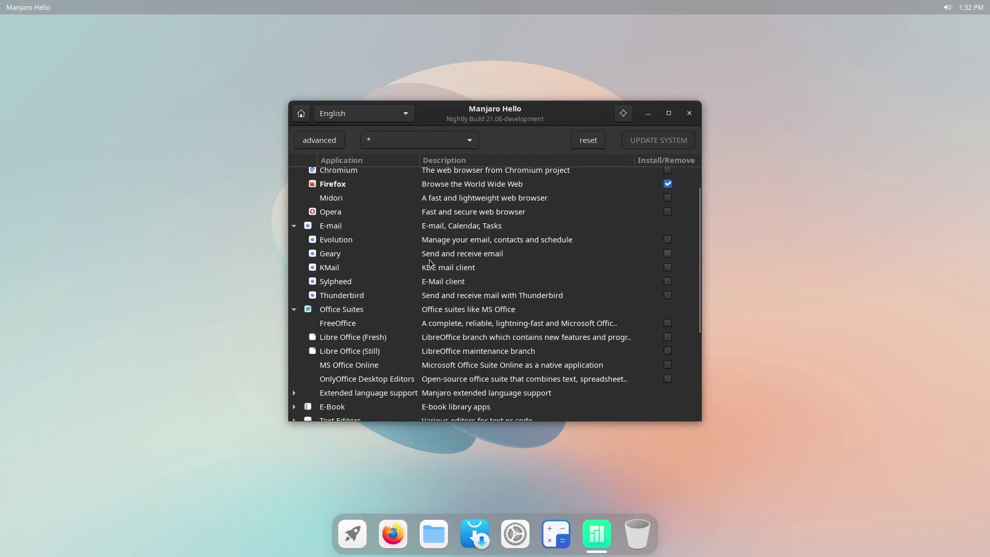
pyautogui.scroll(-2, 433, 266)
pyautogui.scroll(4, 470, 268)
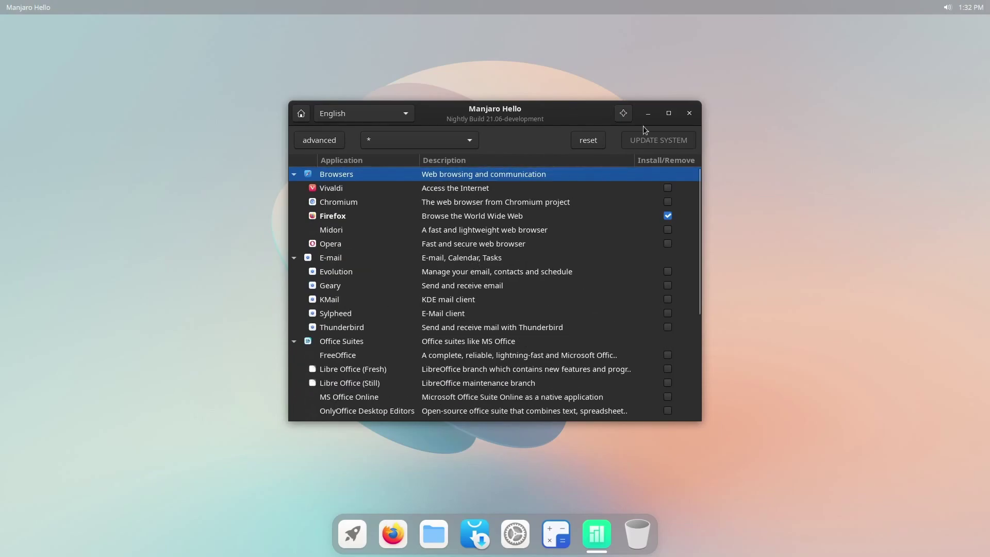
pyautogui.click(688, 113)
pyautogui.click(372, 534)
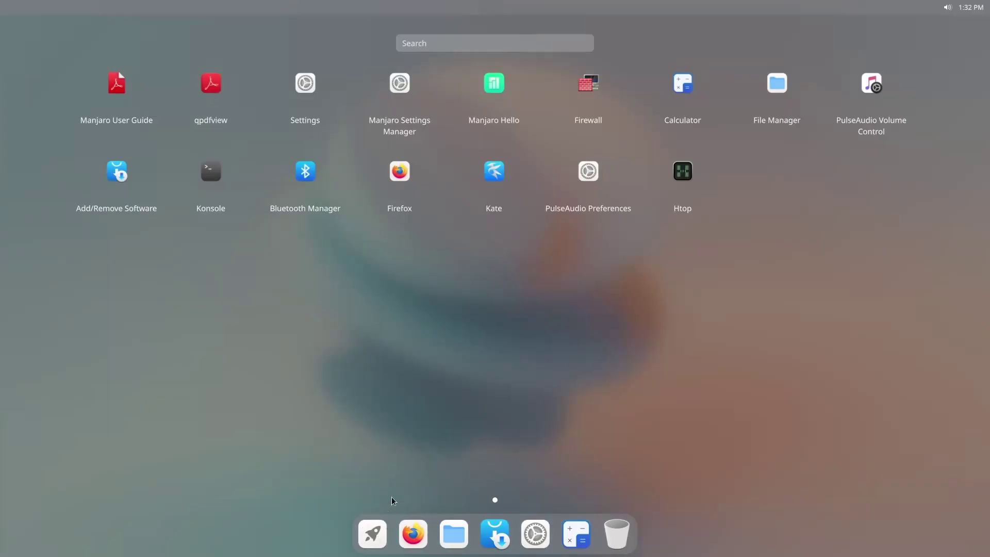
# Step: Launch Add/Remove Software, enlarge its window, and browse the categories and installed packages
pyautogui.click(117, 173)
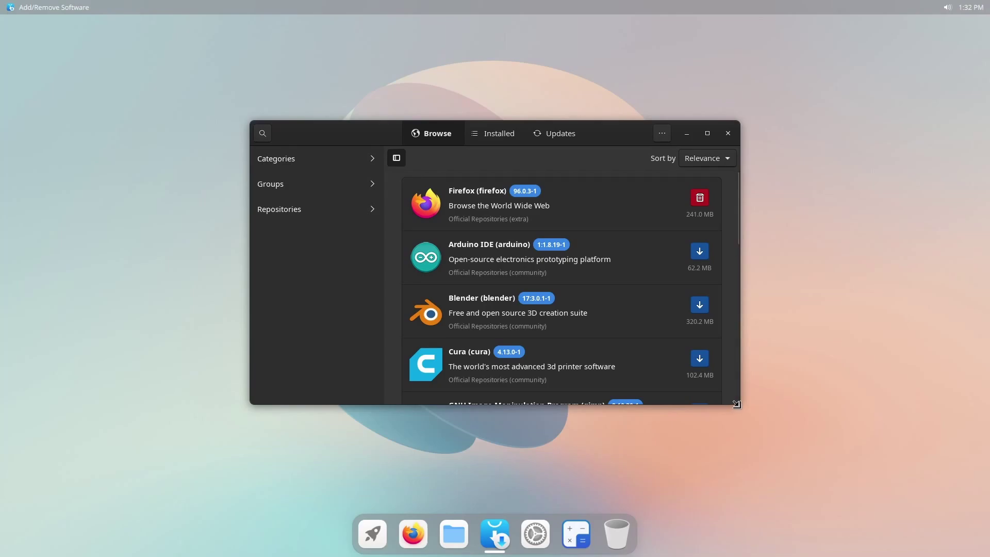
pyautogui.moveTo(736, 404)
pyautogui.mouseDown()
pyautogui.moveTo(845, 433)
pyautogui.moveTo(848, 464)
pyautogui.moveTo(753, 407)
pyautogui.mouseUp()
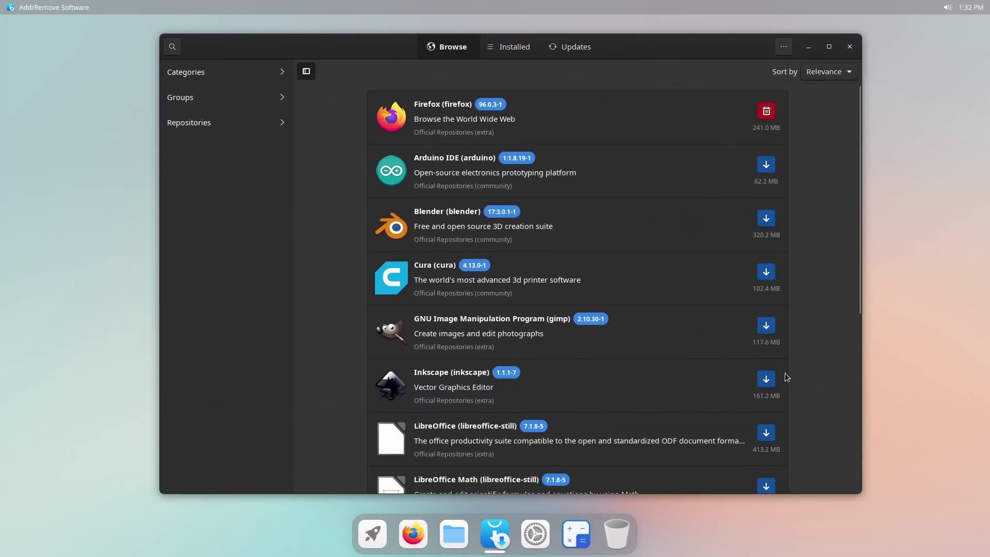
pyautogui.click(198, 78)
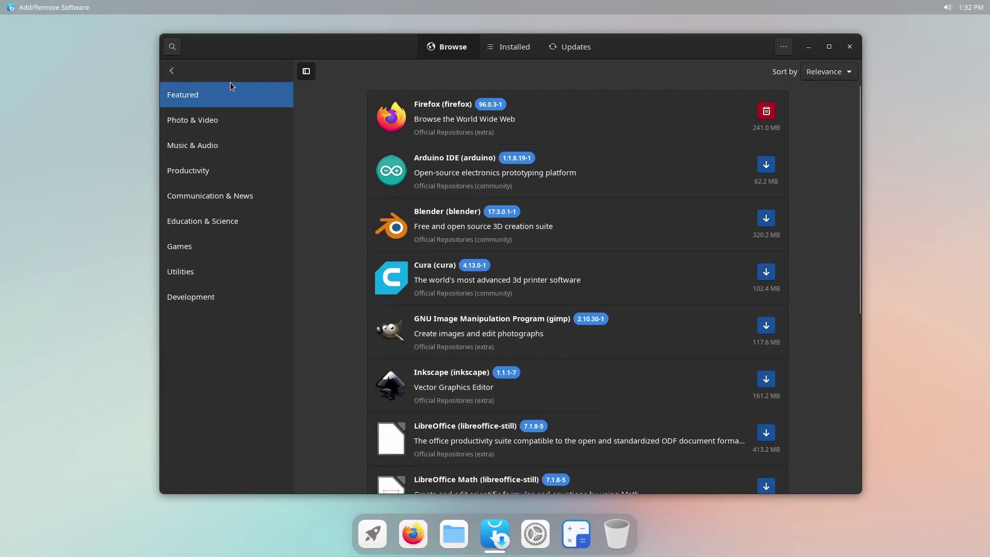
pyautogui.click(173, 72)
pyautogui.click(510, 47)
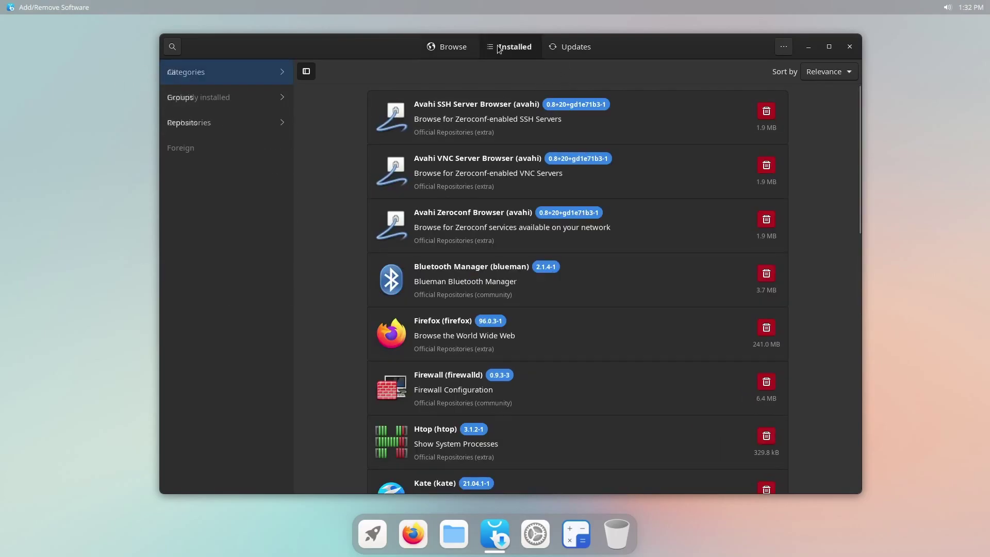
pyautogui.click(433, 48)
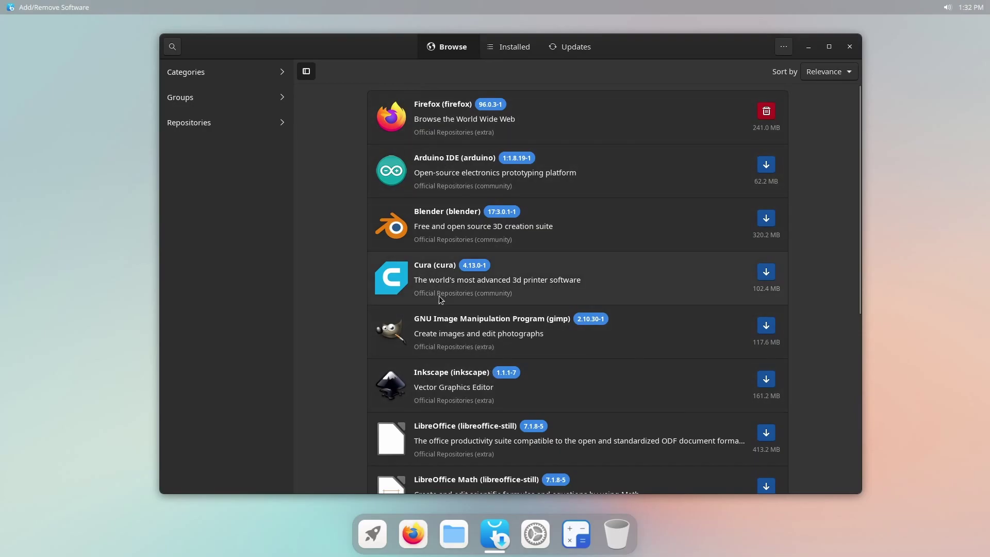
pyautogui.scroll(-5, 440, 300)
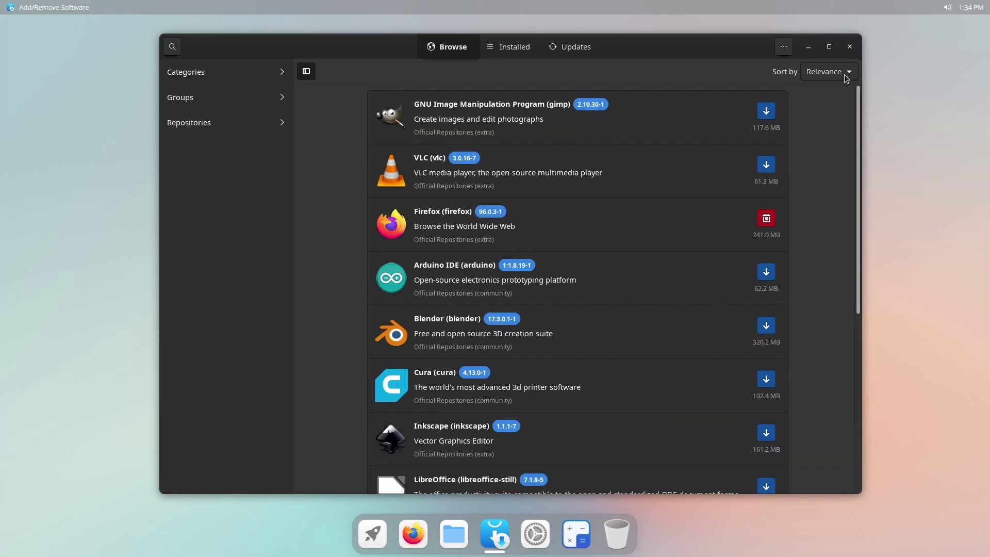
# Step: Search for 'gimp', then view the extra, community and multilib repositories
pyautogui.click(177, 48)
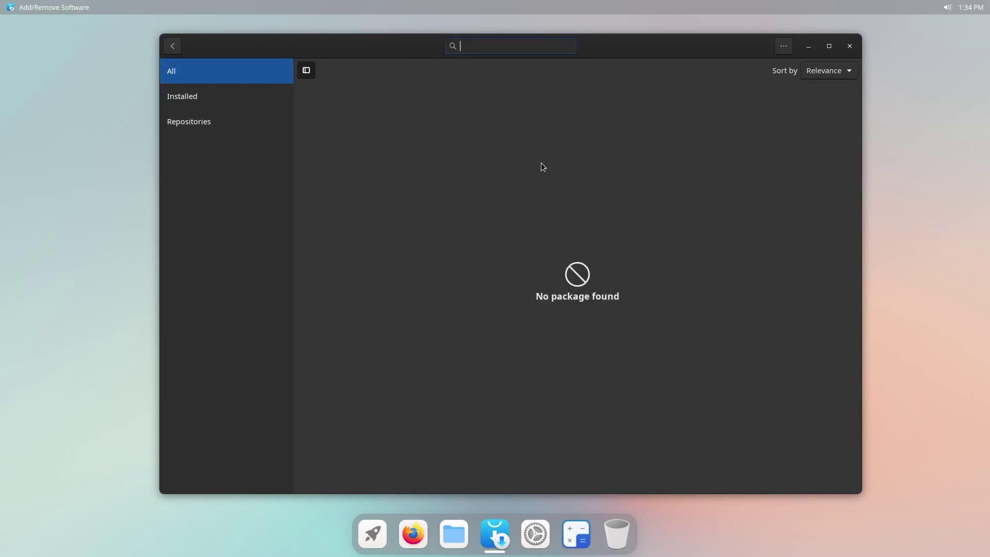
pyautogui.write('gimp')
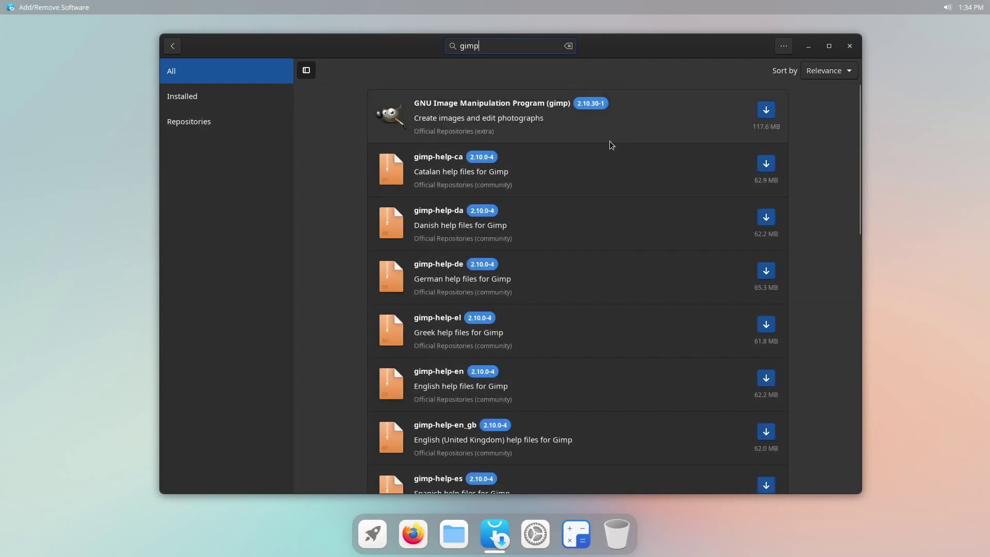
pyautogui.press('Escape')
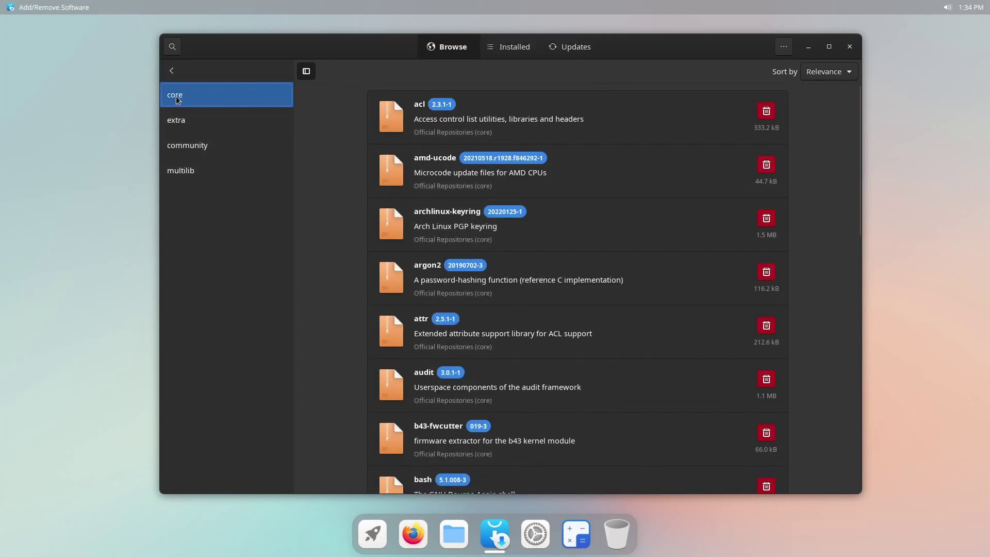
pyautogui.click(214, 121)
pyautogui.click(206, 144)
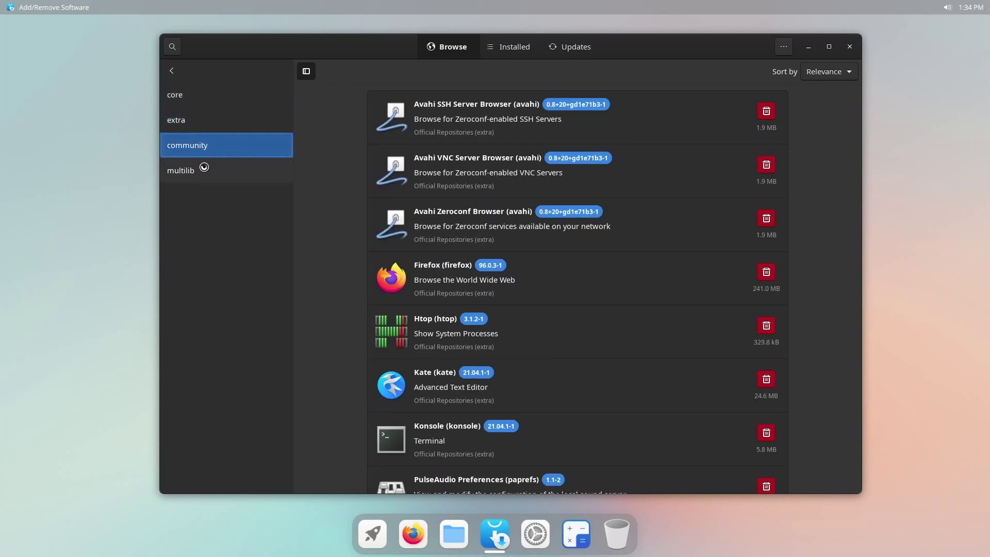
pyautogui.click(196, 176)
# Step: Review the 919.5 MB of pending updates, then close the software store
pyautogui.click(571, 47)
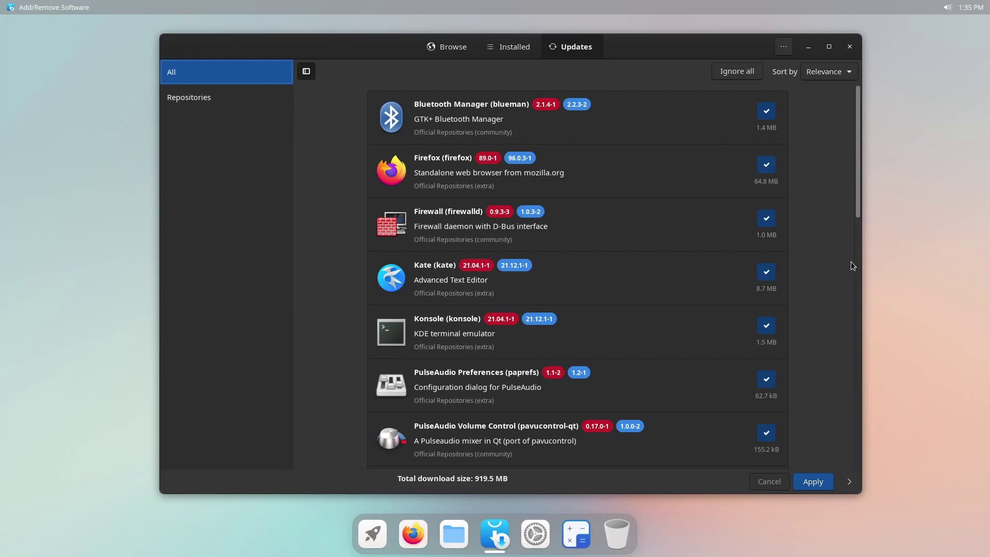
pyautogui.scroll(-1, 852, 251)
pyautogui.scroll(-10, 853, 251)
pyautogui.scroll(12, 852, 251)
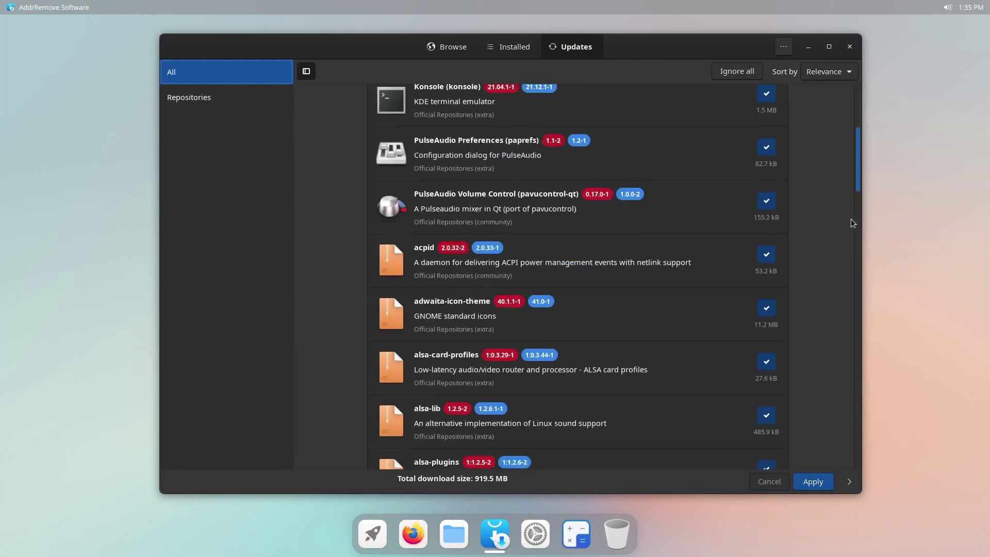
pyautogui.click(851, 48)
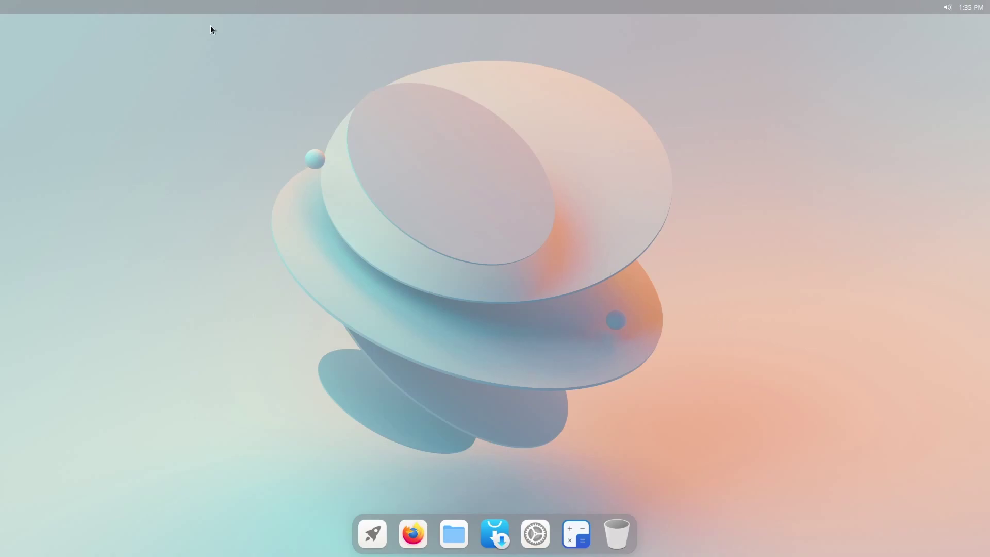
pyautogui.click(373, 534)
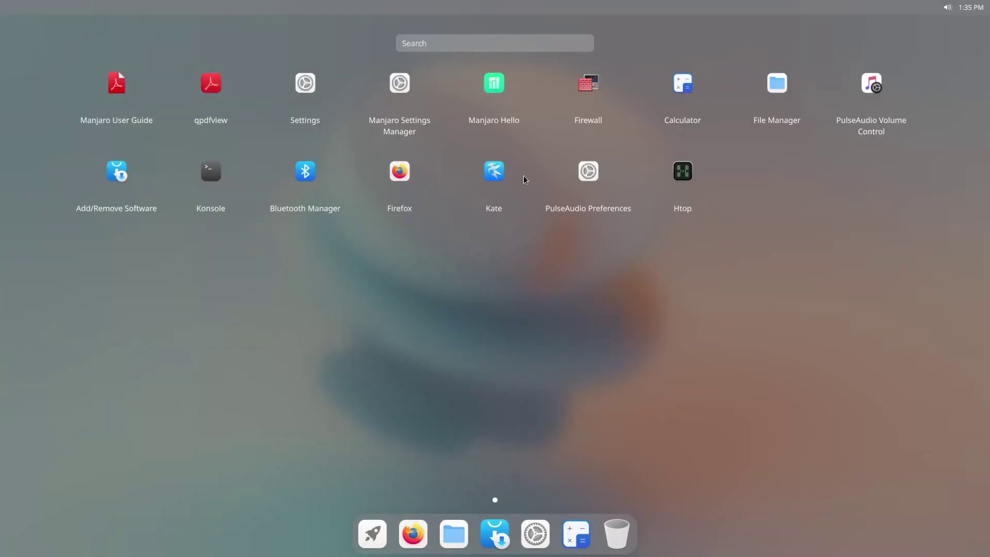
pyautogui.click(501, 173)
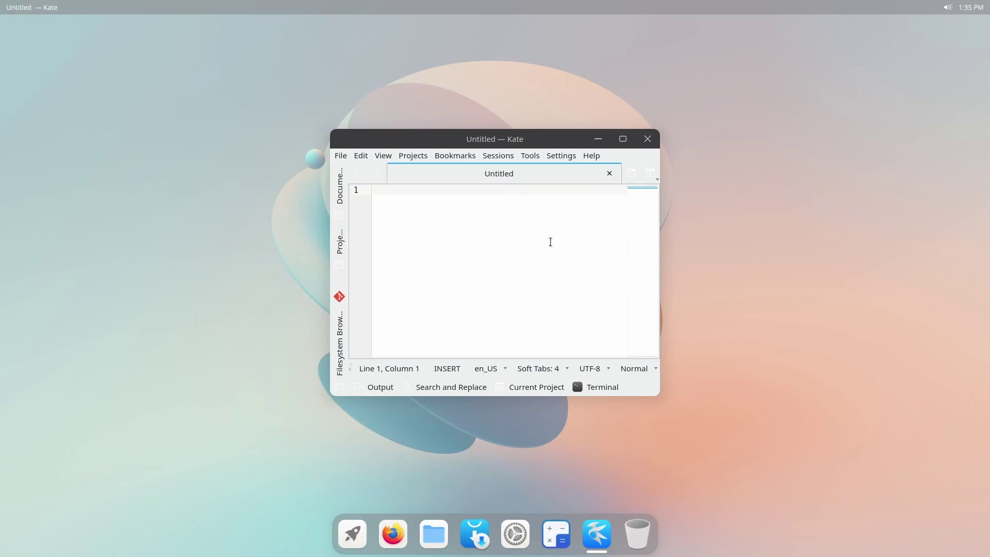
pyautogui.moveTo(647, 394); pyautogui.dragTo(693, 470)
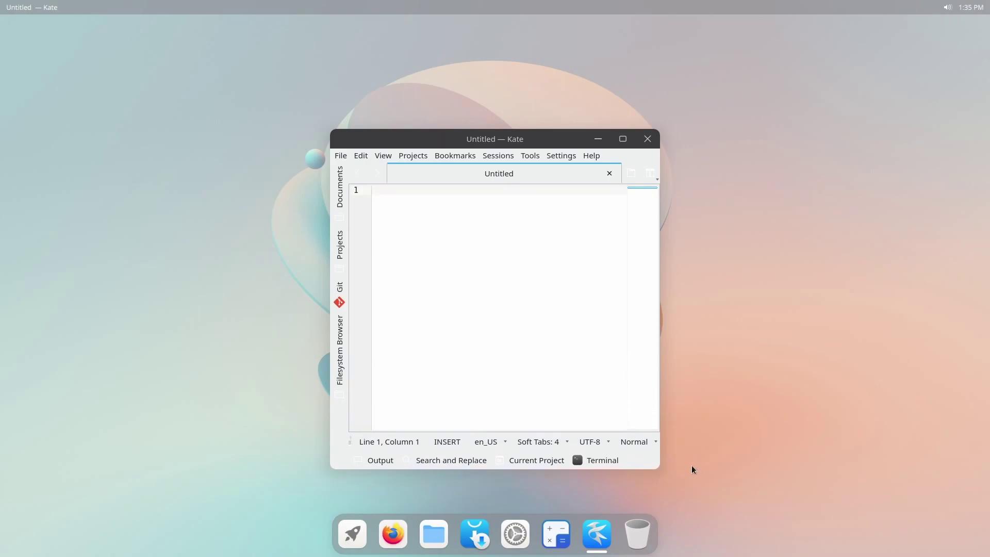
pyautogui.moveTo(659, 129); pyautogui.dragTo(781, 40)
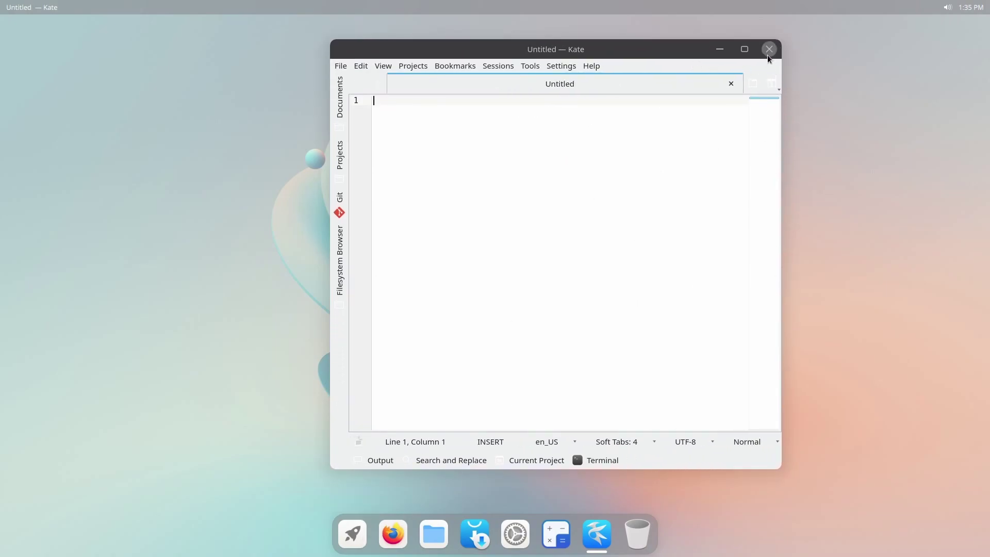
pyautogui.click(769, 49)
pyautogui.press('super')
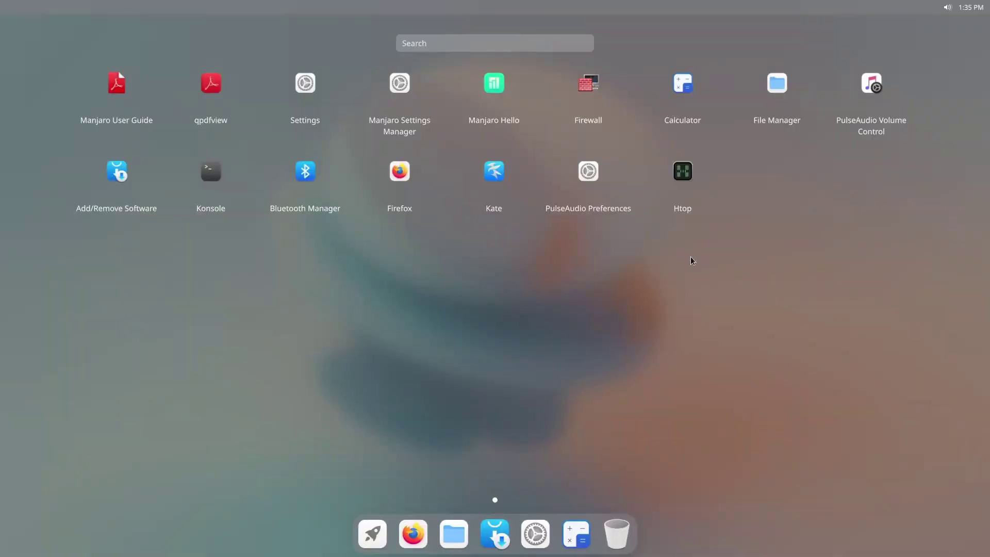
pyautogui.click(879, 78)
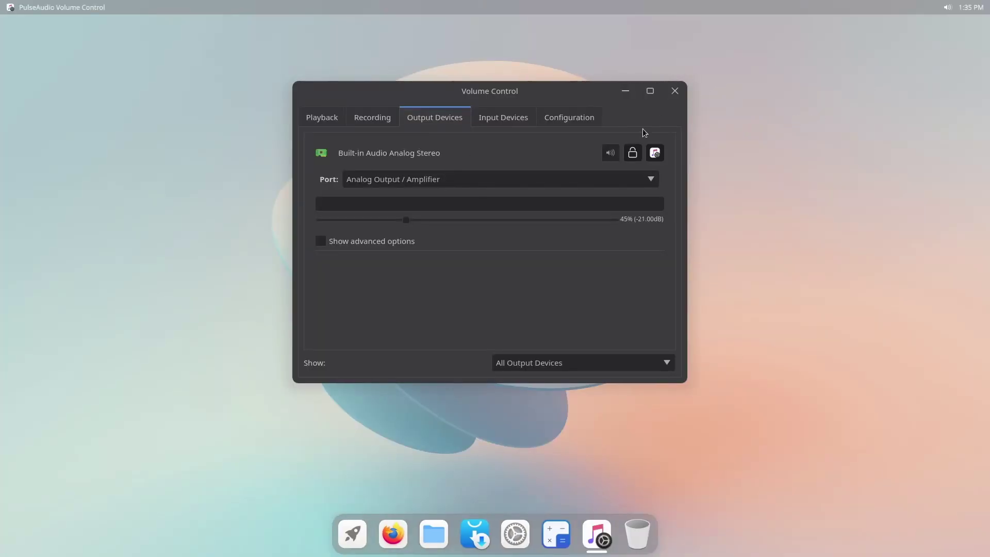
pyautogui.click(675, 91)
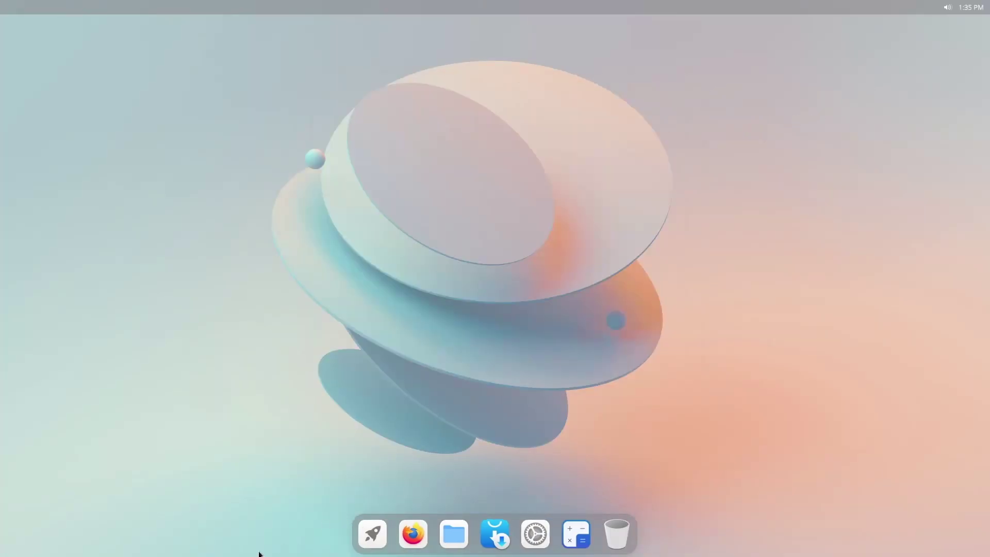
pyautogui.click(370, 533)
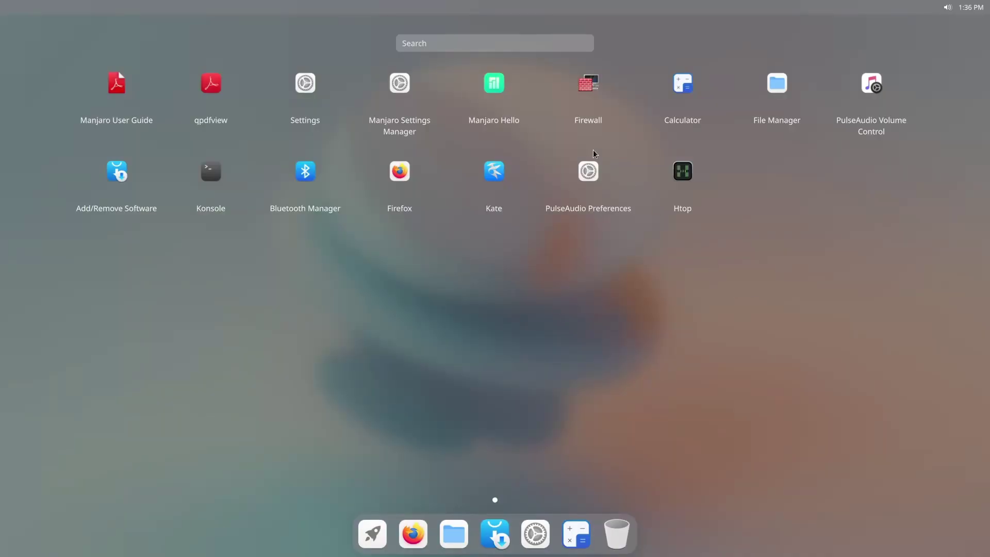
pyautogui.click(401, 81)
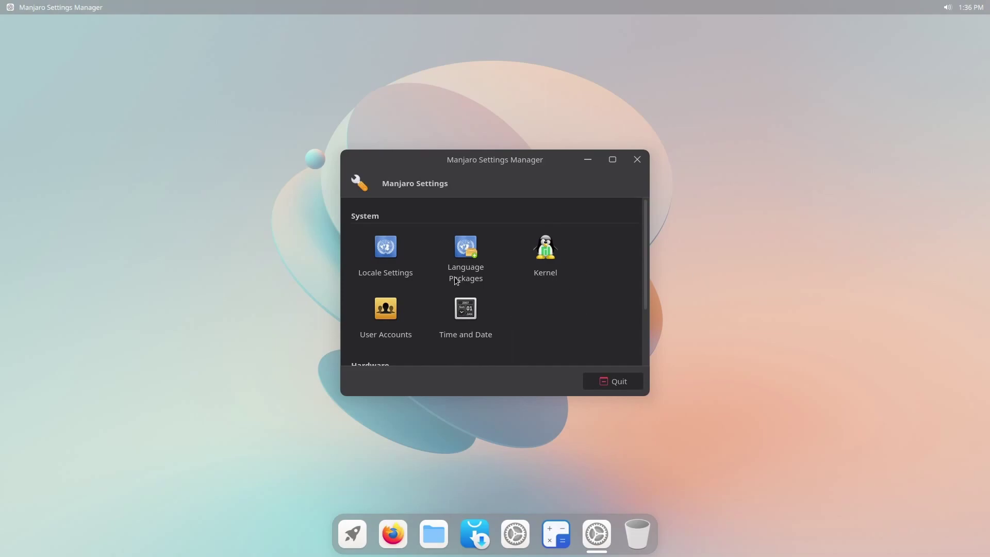
pyautogui.moveTo(647, 395); pyautogui.dragTo(818, 508)
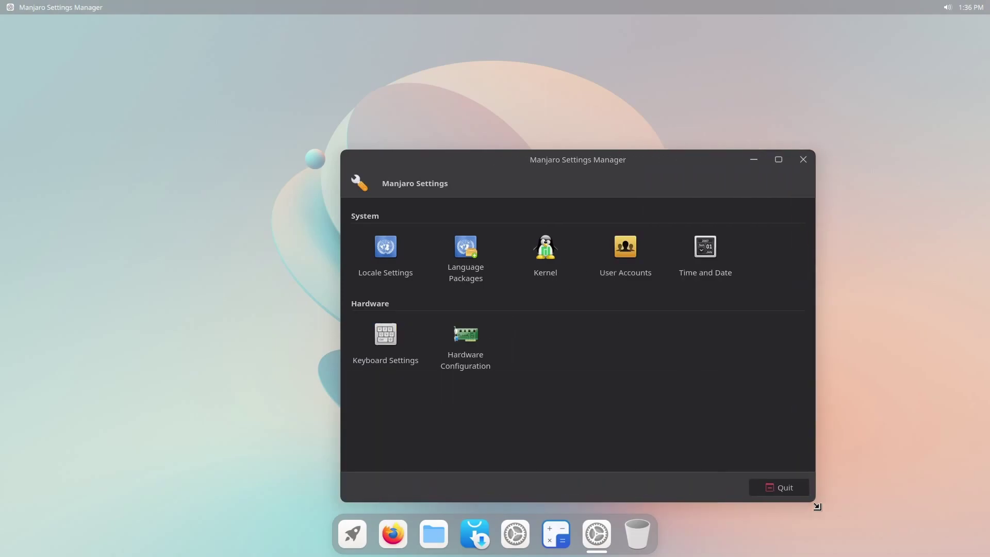
pyautogui.moveTo(691, 163); pyautogui.dragTo(620, 84)
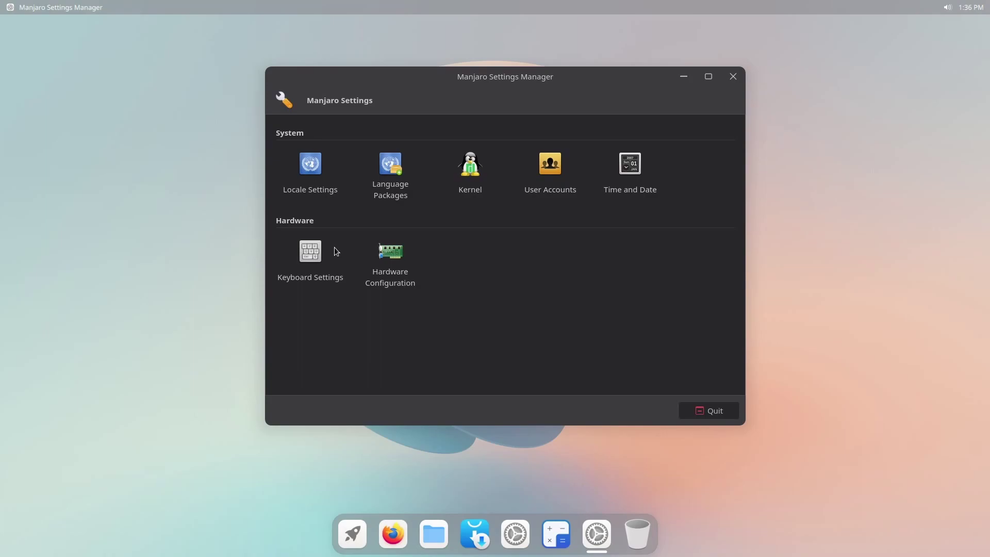
pyautogui.click(407, 281)
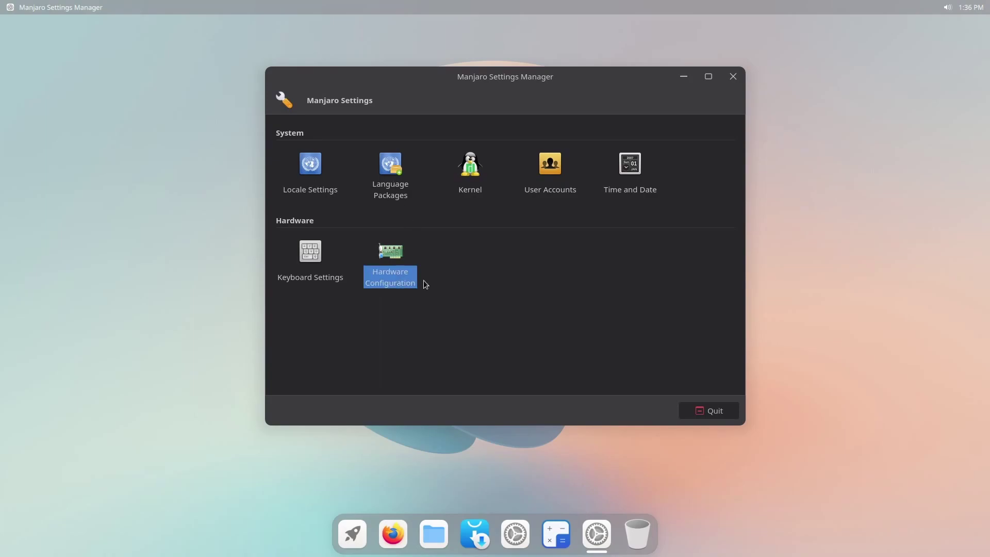
pyautogui.hotkey('alt', 'F4')
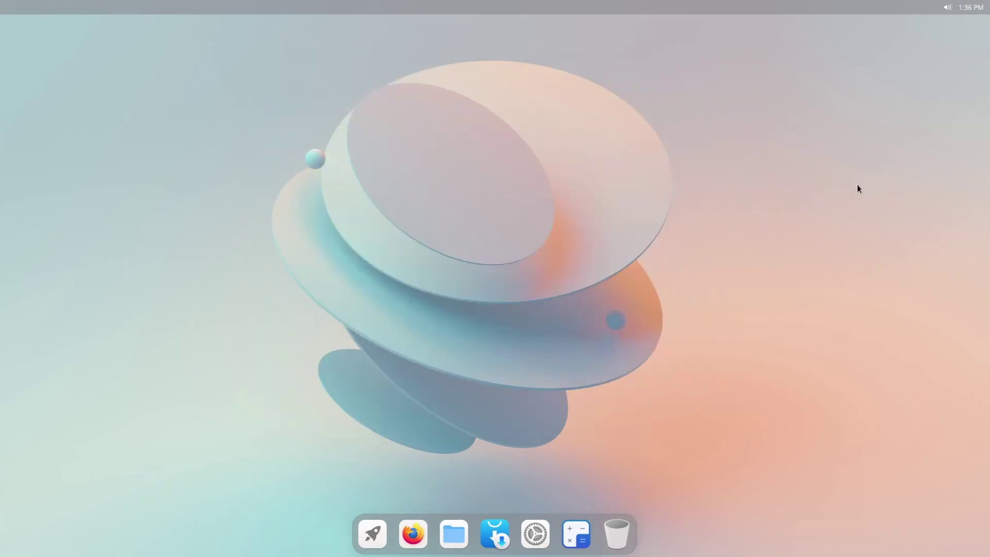